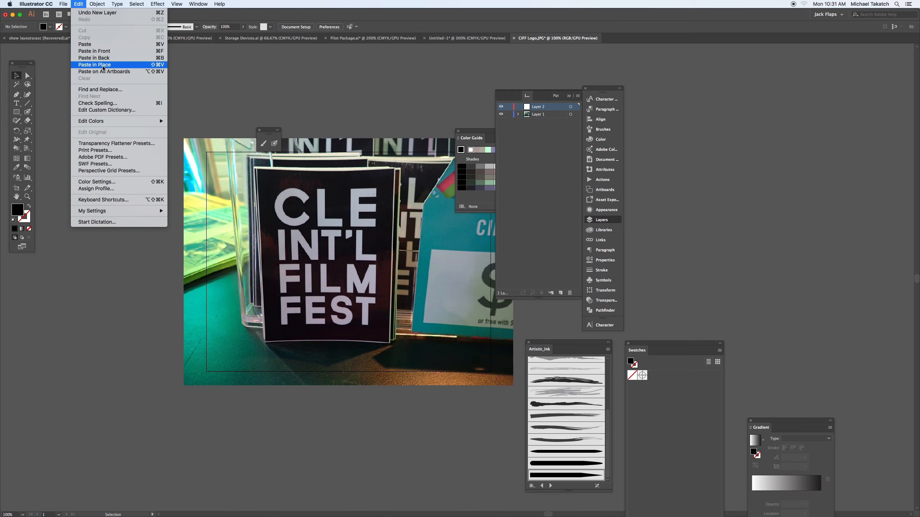
- Paste the copied four-line festival text in place on Layer 2
click(103, 65)
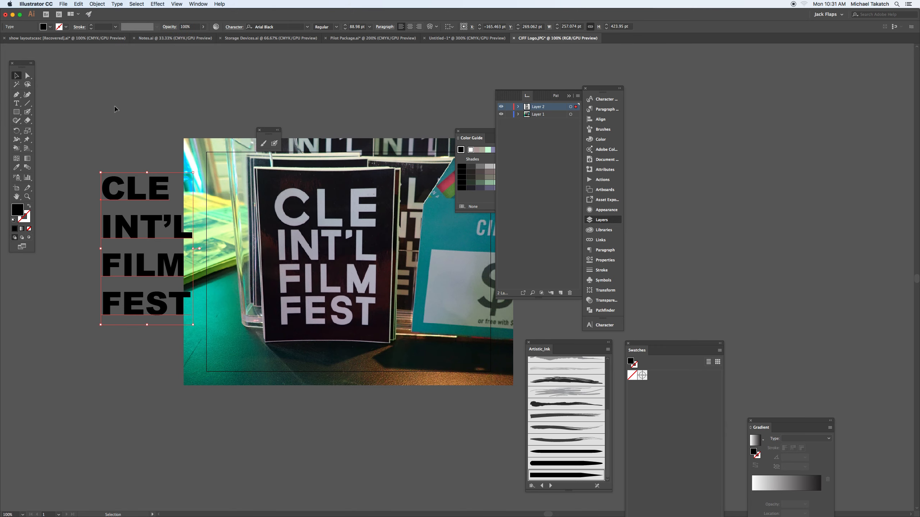
- Lock Layer 1 with its images dimmed to 50%, and move the pasted text block onto the photo
double_click(555, 116)
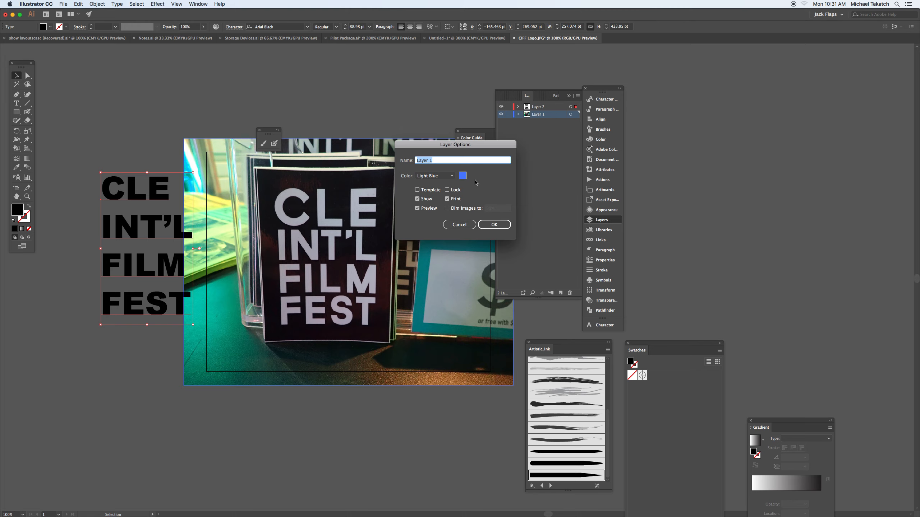
click(447, 208)
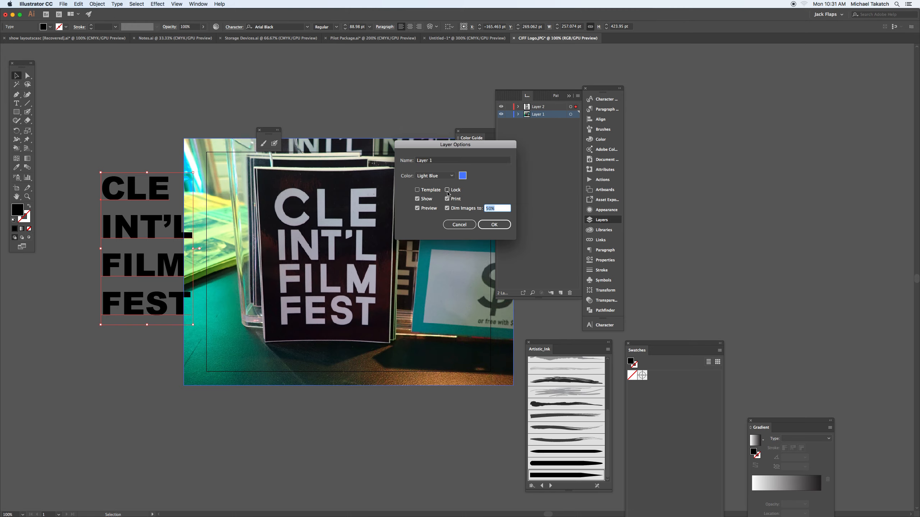
click(448, 190)
click(494, 224)
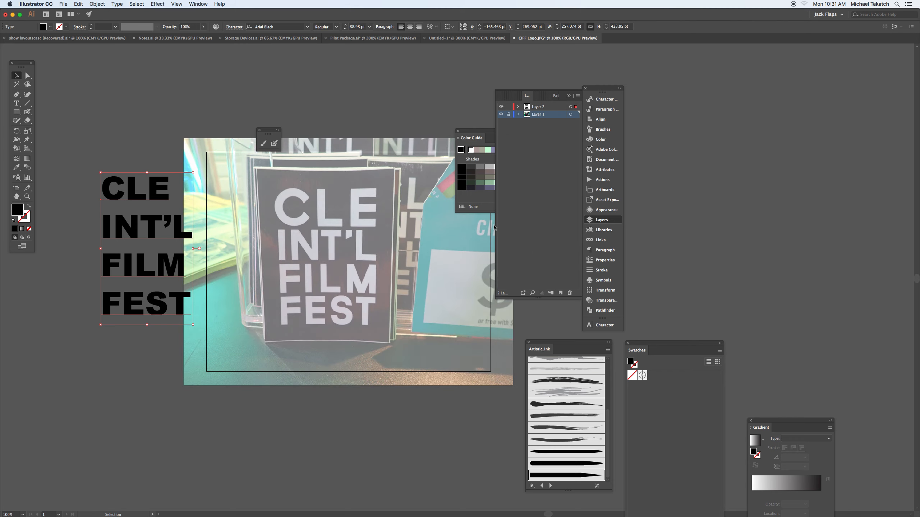
drag(159, 200, 280, 183)
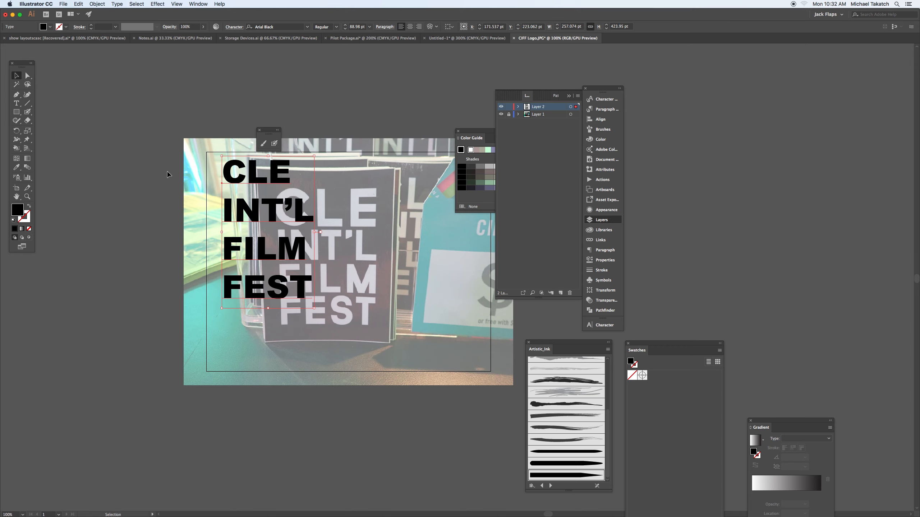
- Switch to Finder and preview CIFF Logo.JPG from the CIFF folder
key(super+Tab)
key(super+Tab)
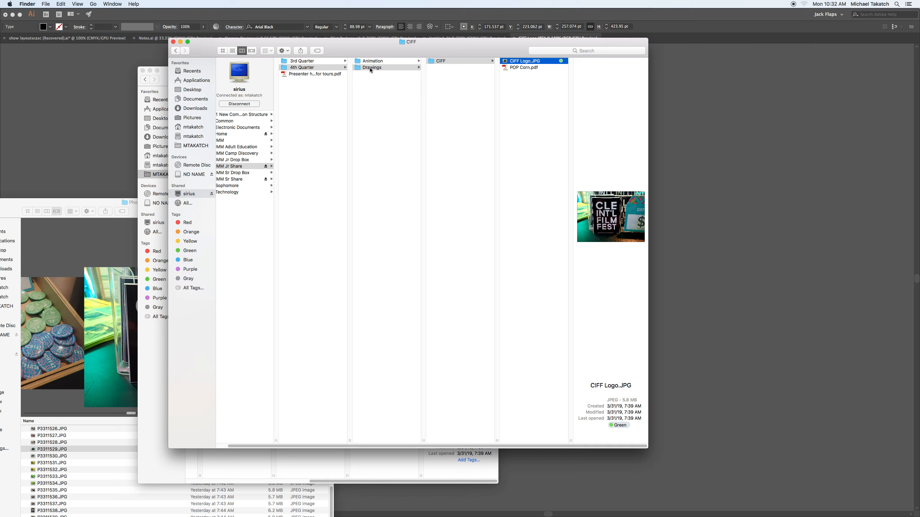
click(538, 63)
key(BackSpace)
key(super+z)
click(545, 62)
key(space)
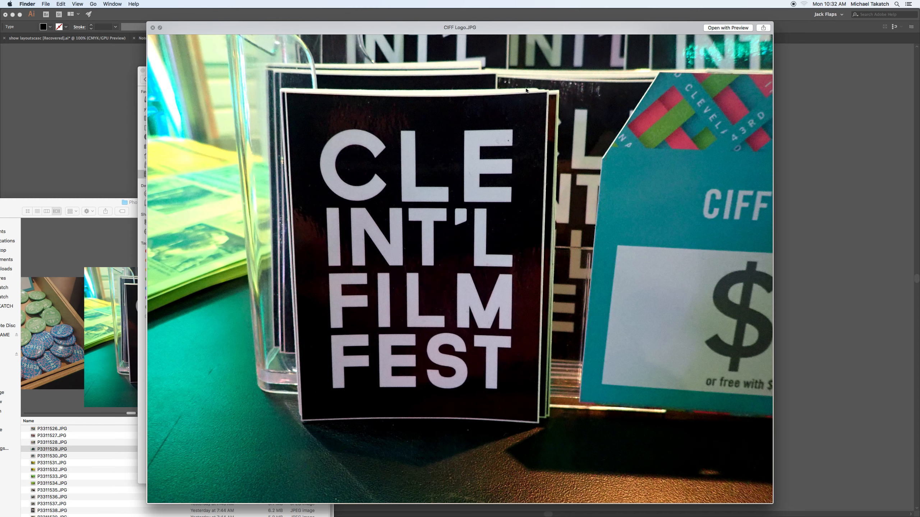
key(space)
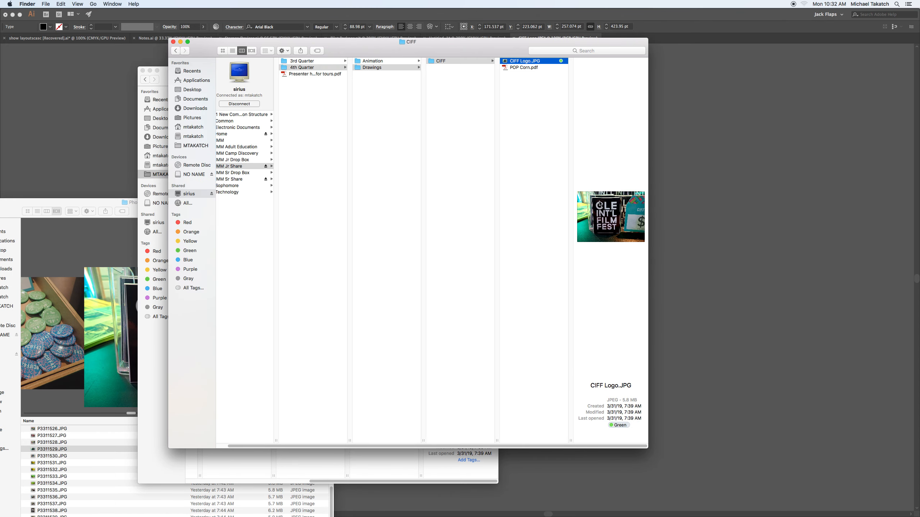
- Open CIFF Logo.JPG from Finder with Adobe Illustrator CC 2018
right_click(603, 202)
mouse_move(615, 213)
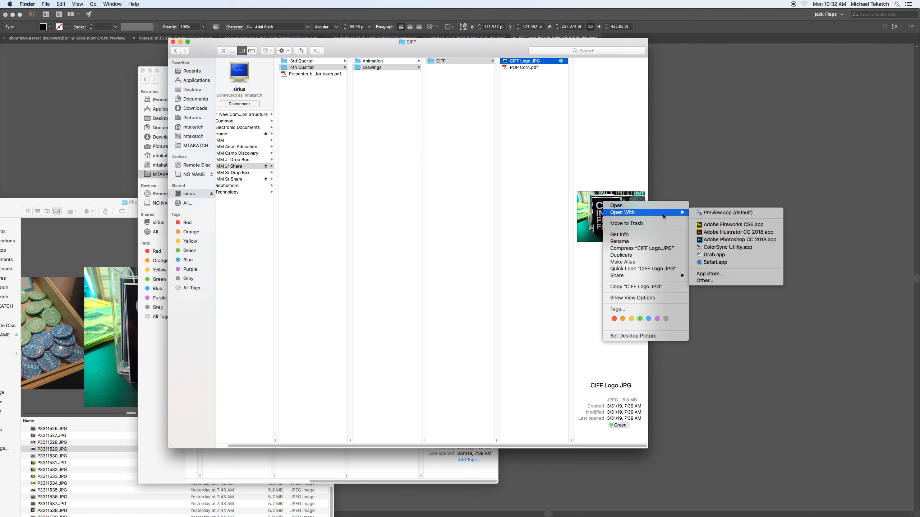
click(735, 232)
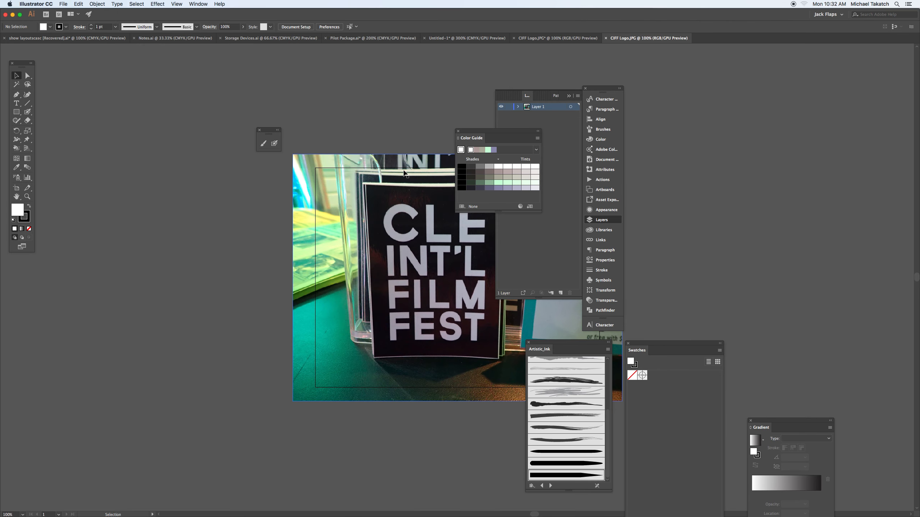
- Hide Layer 1 in the newly opened image to check the blank artboard, show it again, and close that document
click(502, 107)
key(Tab)
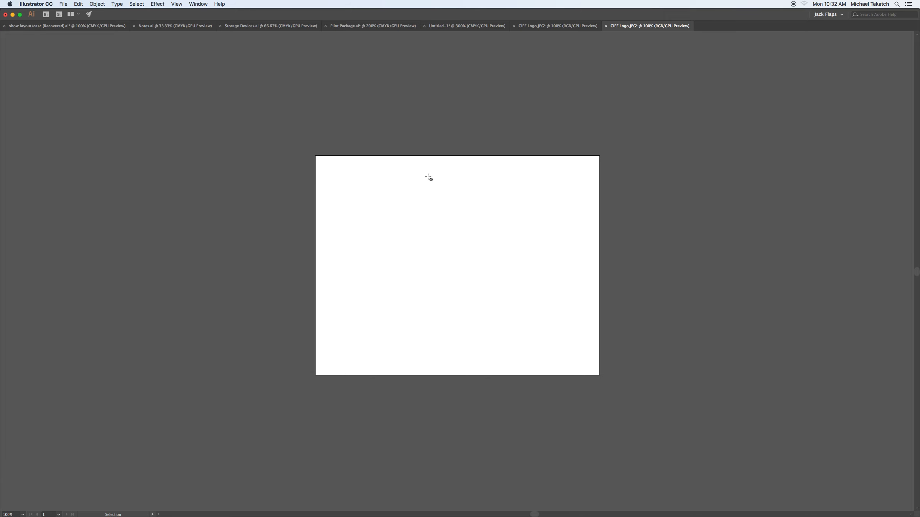
key(Tab)
click(501, 107)
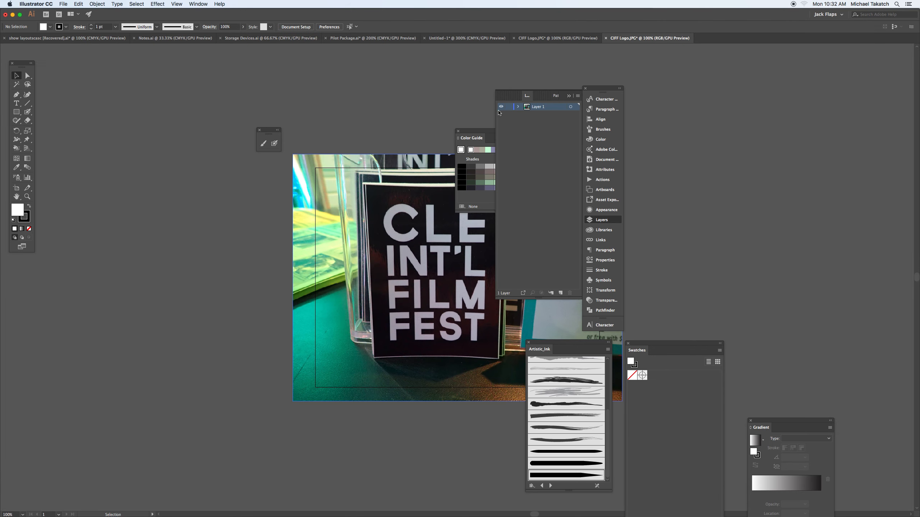
key(super+w)
click(462, 280)
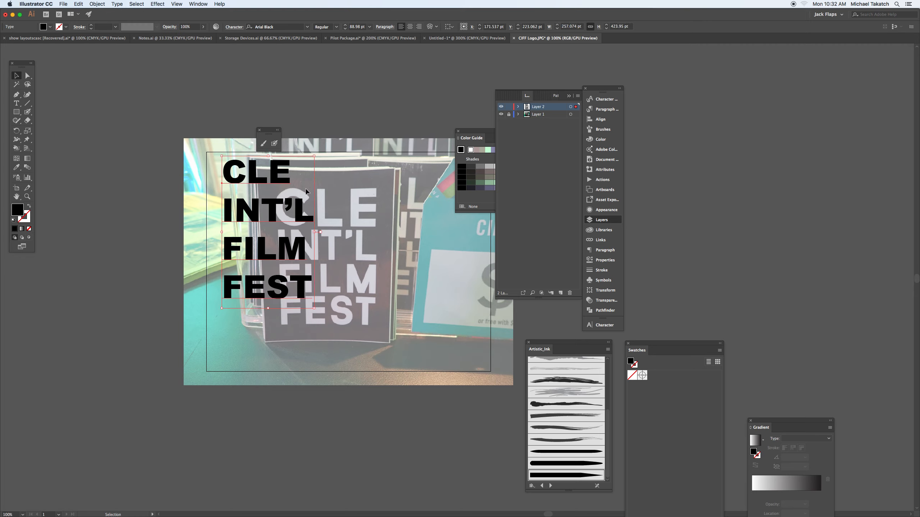
- Shift the pasted text toward the photo's left edge and bring up the character settings beside the artwork
drag(306, 191, 224, 183)
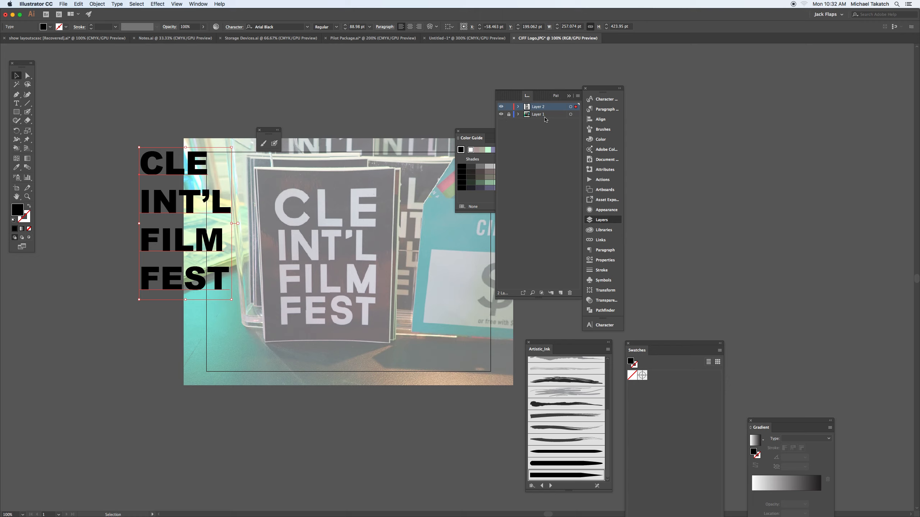
drag(192, 196, 244, 224)
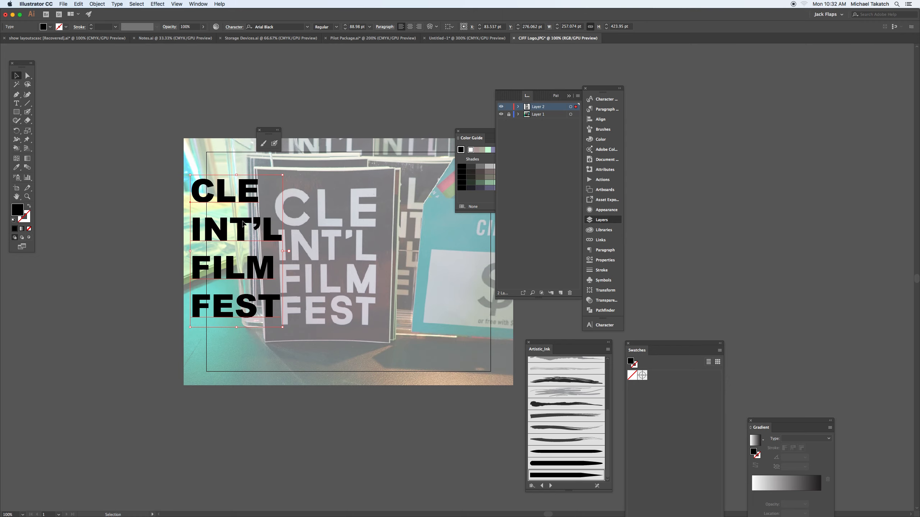
click(604, 326)
drag(549, 322, 462, 83)
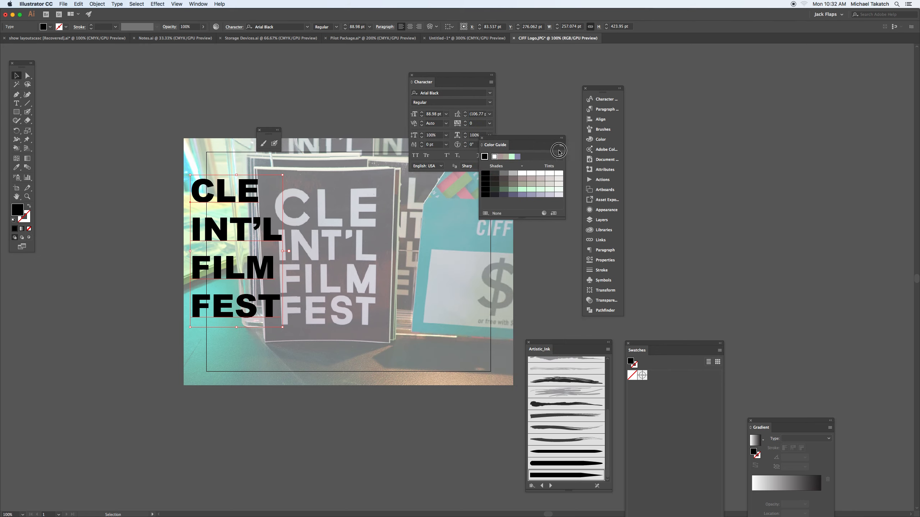
drag(445, 79, 474, 168)
- Move the pasted text block farther left at 150% view so it clears the photographed logo lettering
key(a)
key(super+plus)
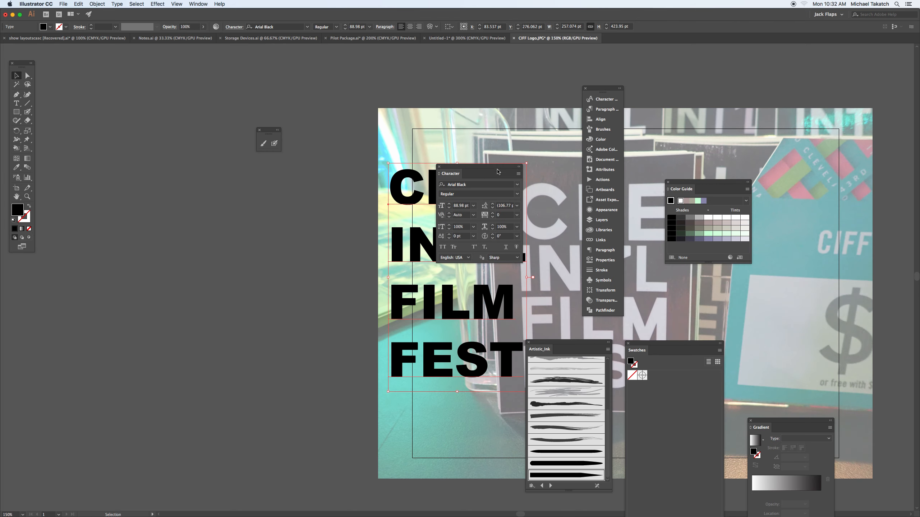
drag(526, 190, 270, 179)
key(v)
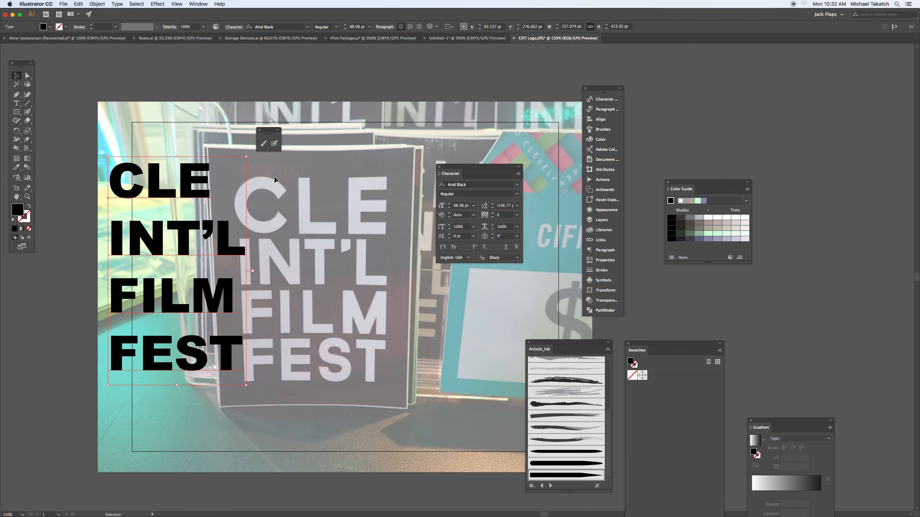
drag(187, 187, 143, 161)
- Create a new text object over the photographed logo reading CLE, INT'L, FILM, FEST on four lines
key(t)
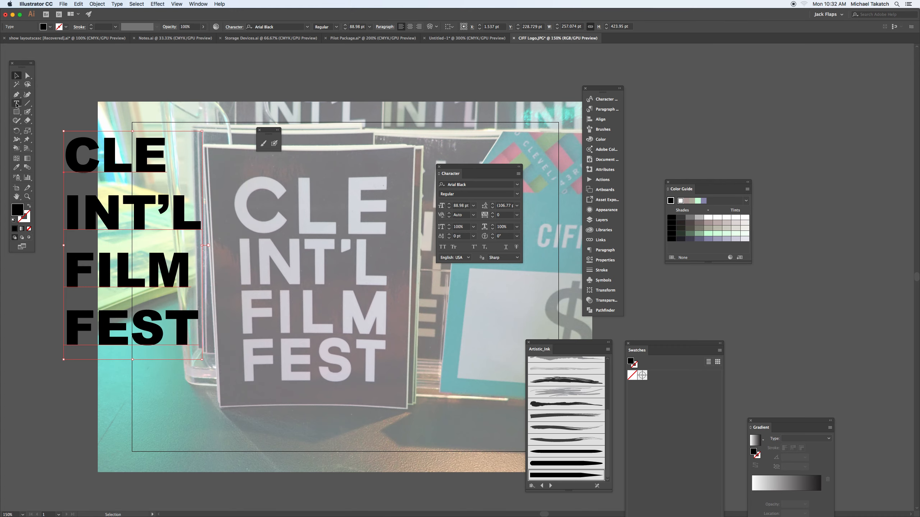
click(288, 174)
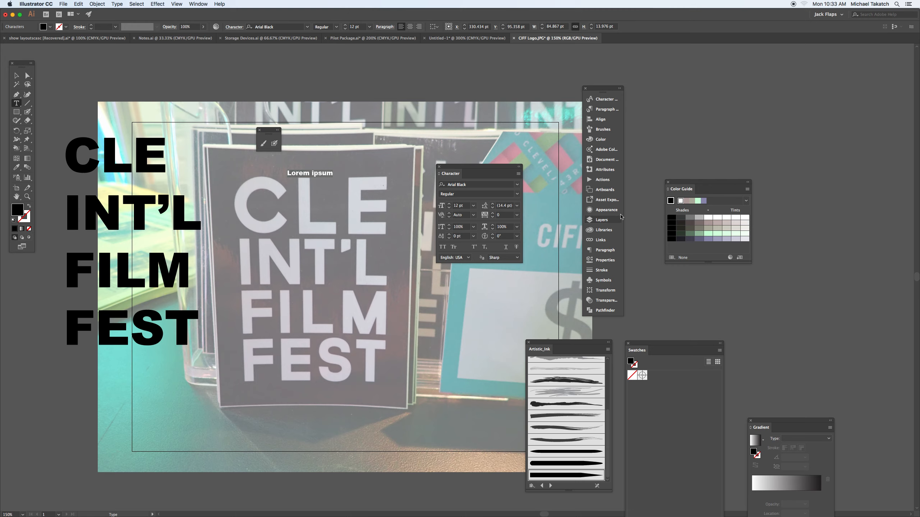
text(CLE)
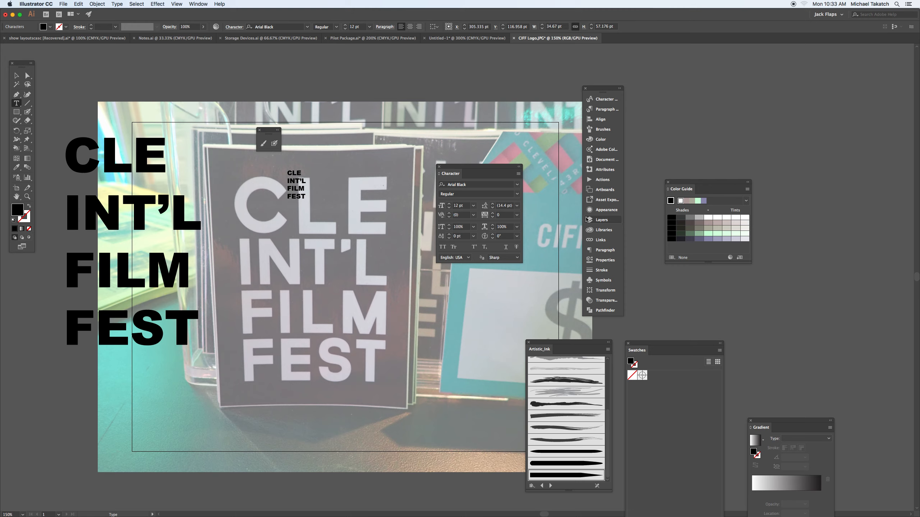
- Enlarge the new text to about 123 pt and position it over the photographed lettering
click(16, 76)
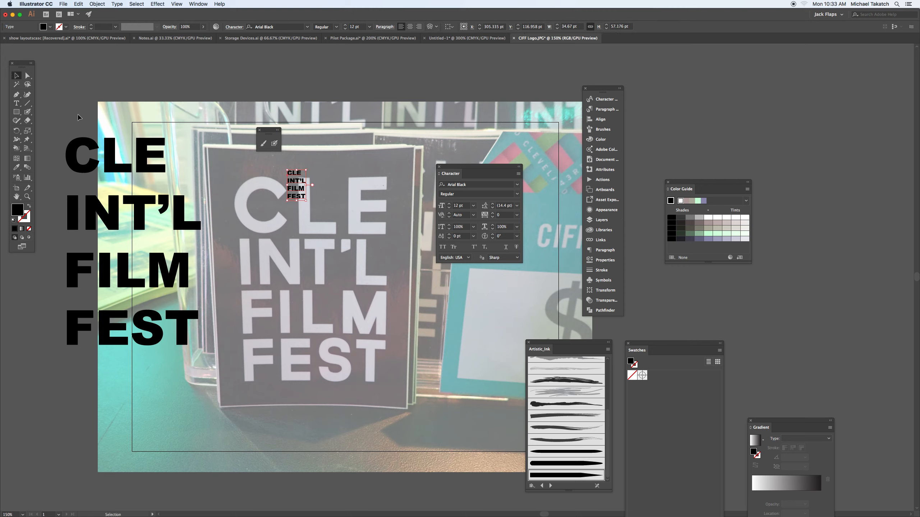
drag(306, 202, 452, 402)
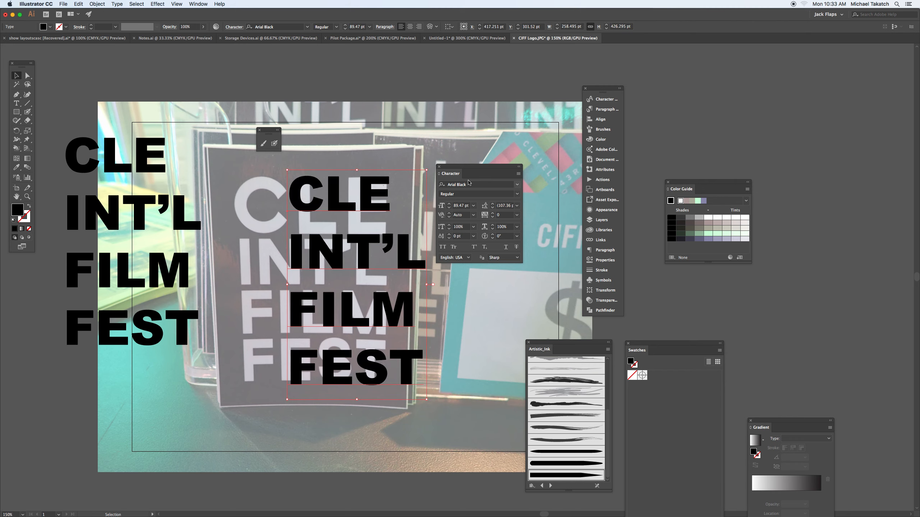
drag(475, 162, 506, 148)
drag(368, 221, 313, 217)
drag(374, 398, 470, 484)
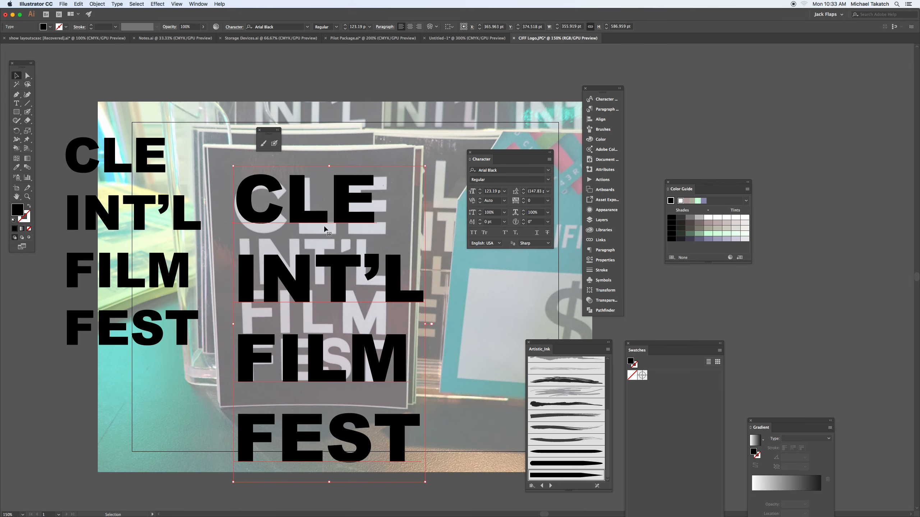
mouse_move(268, 178)
mouse_down()
mouse_move(317, 177)
mouse_move(262, 186)
mouse_up()
- Change the new text's font to Helvetica Bold
click(478, 171)
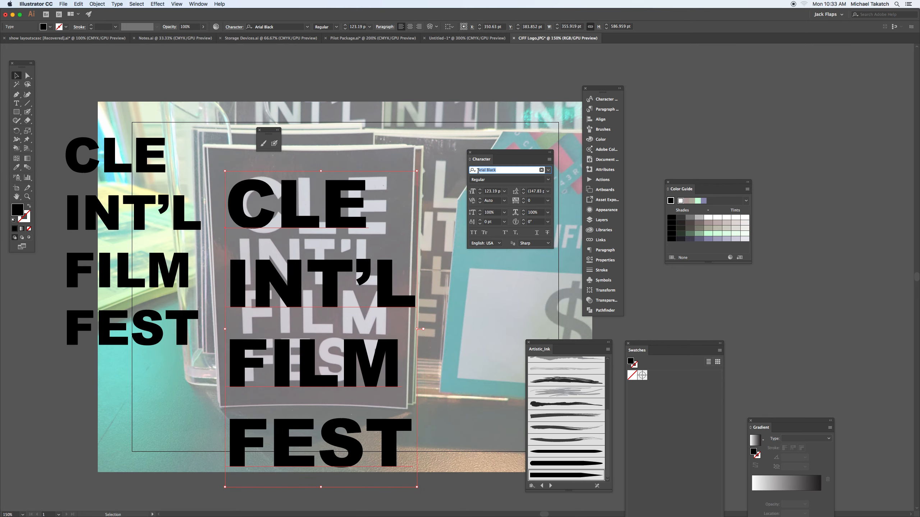
click(548, 170)
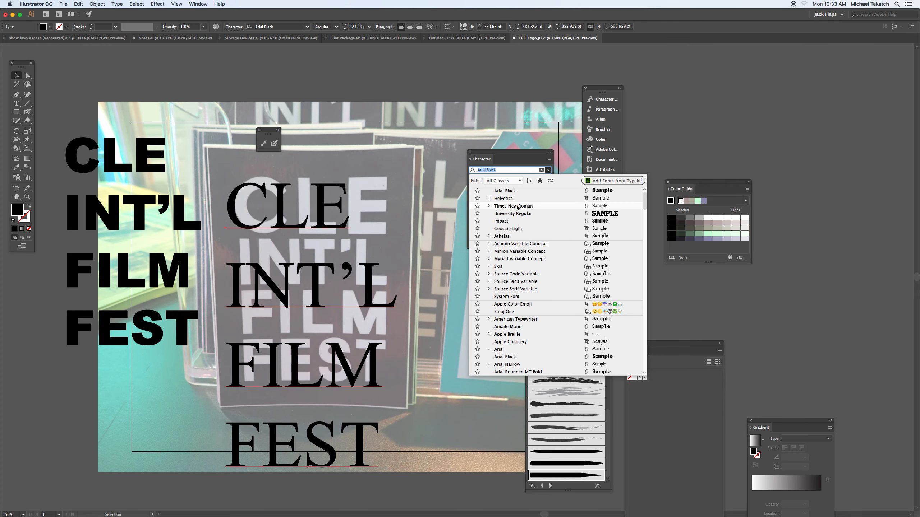
click(489, 198)
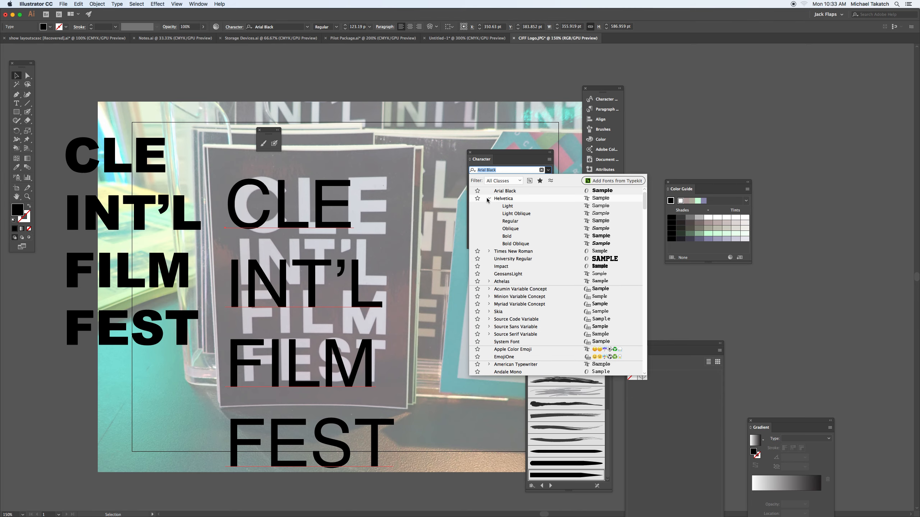
click(508, 236)
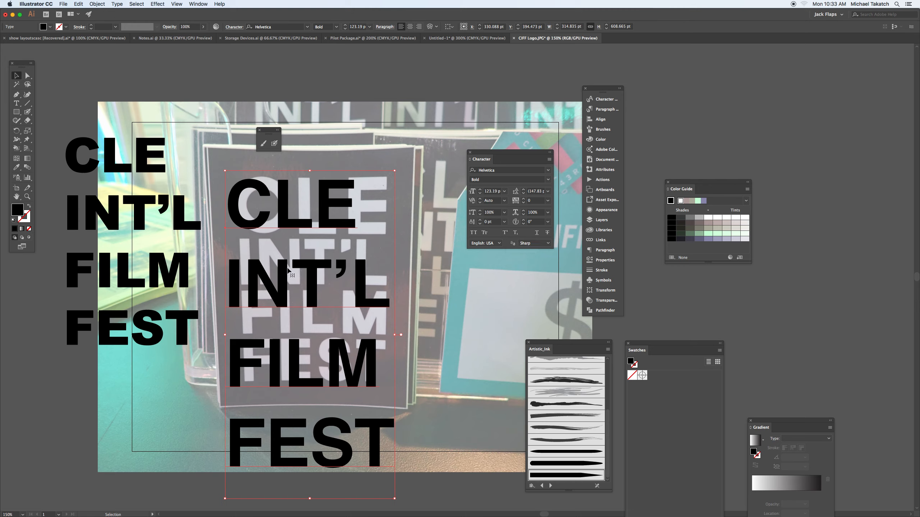
- Move the Helvetica text to the right of the photographed lettering's left edge, and shift the character settings slightly aside
drag(289, 268, 326, 249)
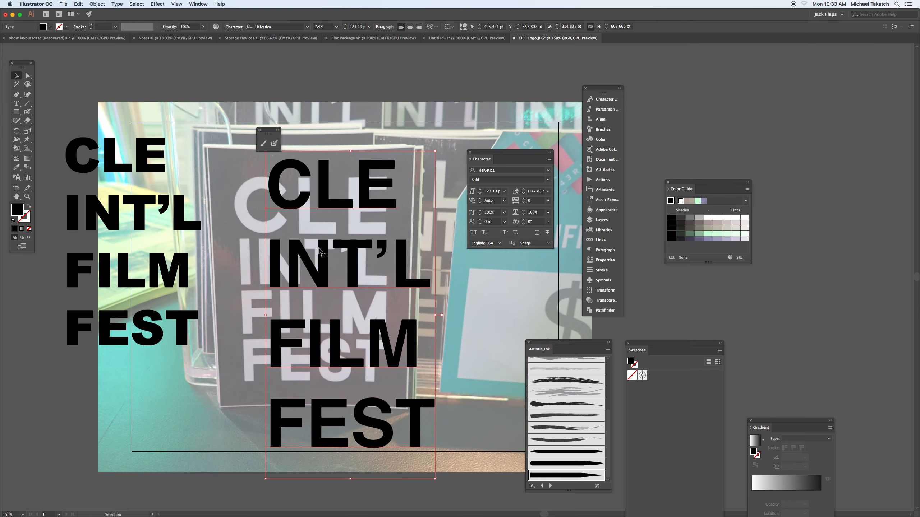
drag(303, 203, 329, 211)
click(119, 171)
click(306, 213)
drag(306, 210, 332, 185)
drag(479, 154, 493, 161)
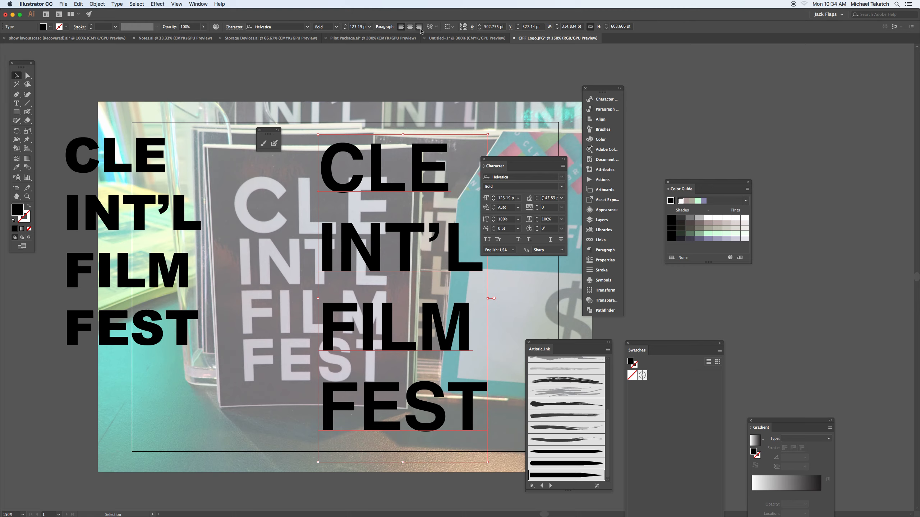
mouse_move(375, 165)
mouse_down()
mouse_move(355, 165)
mouse_move(359, 171)
mouse_up()
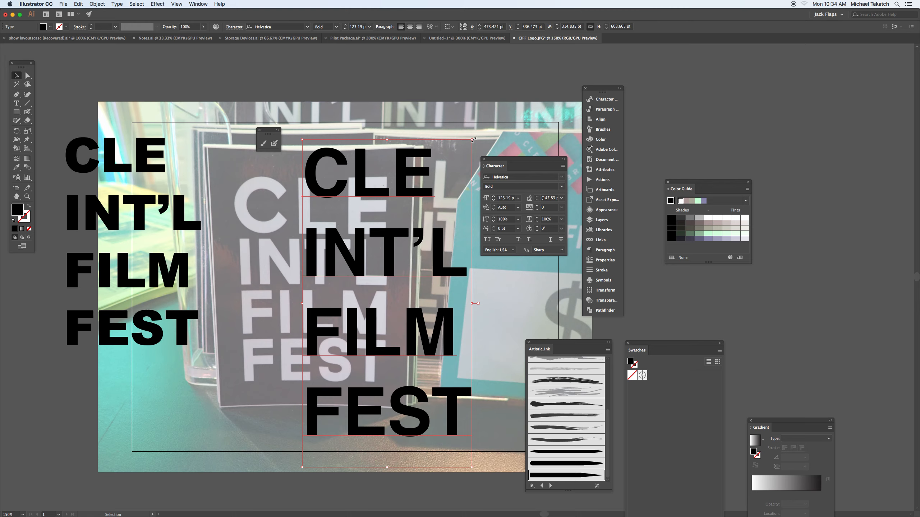
- Scale the Helvetica text to about 148 pt and align its CLE line over the photographed CLE
drag(473, 139, 511, 64)
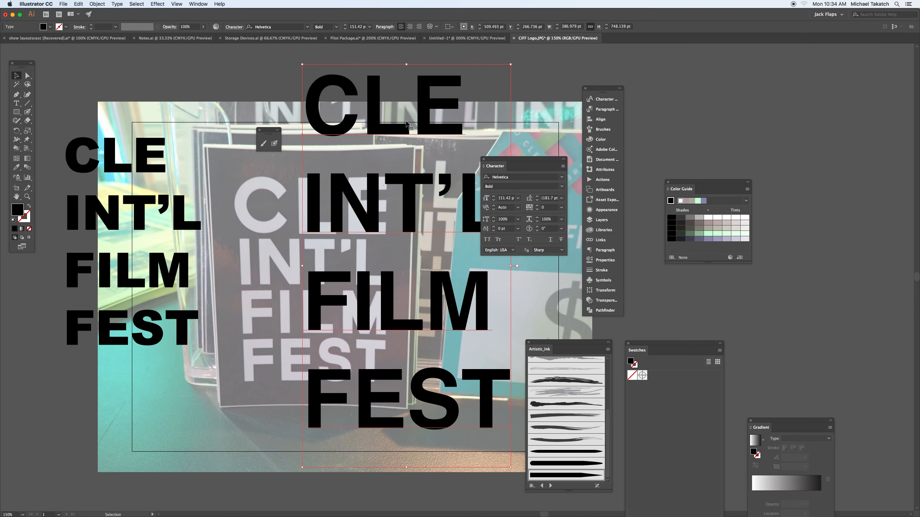
drag(431, 115, 373, 213)
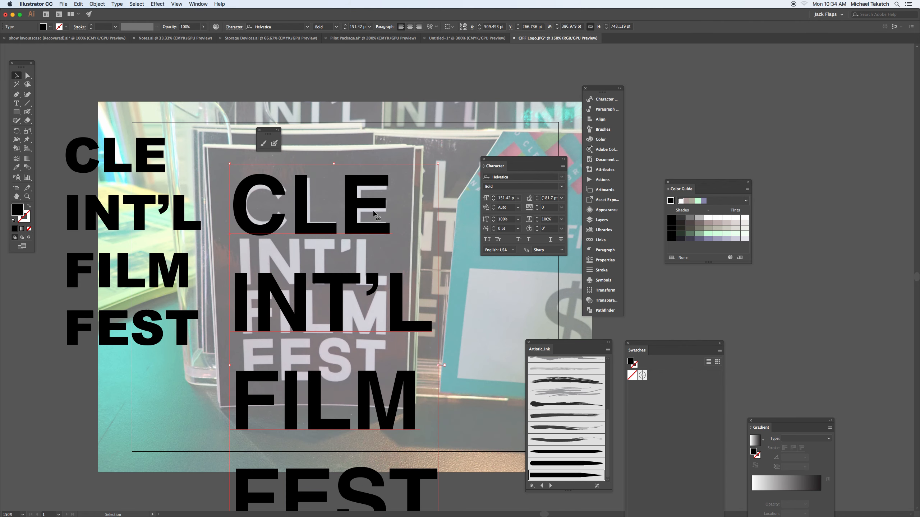
drag(440, 164, 433, 173)
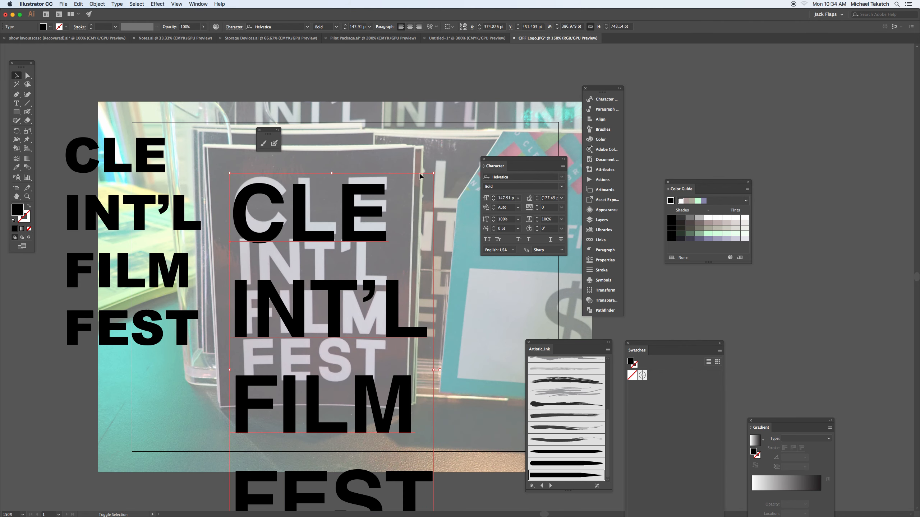
drag(378, 193, 384, 187)
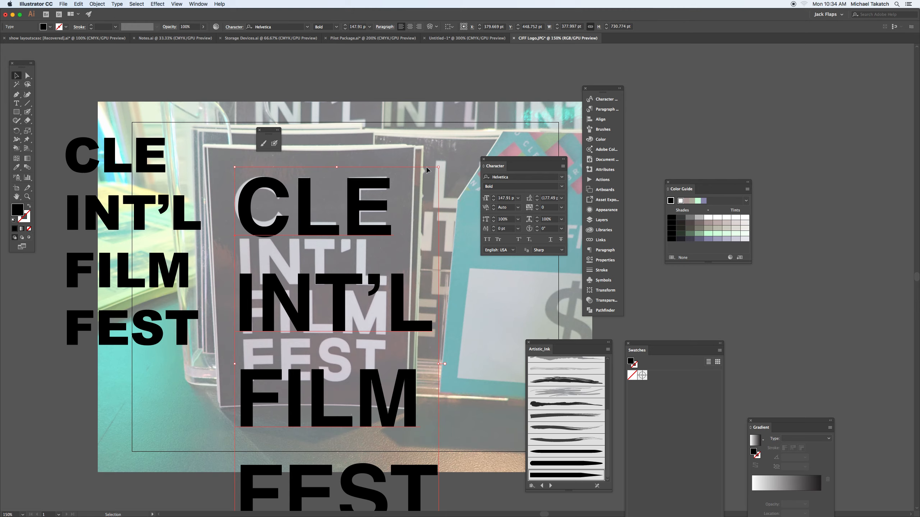
- Shrink the Helvetica text to about 146 pt, centre-align its lines, and place its CLE line over the photographed CLE
drag(438, 166, 432, 173)
drag(379, 189, 380, 174)
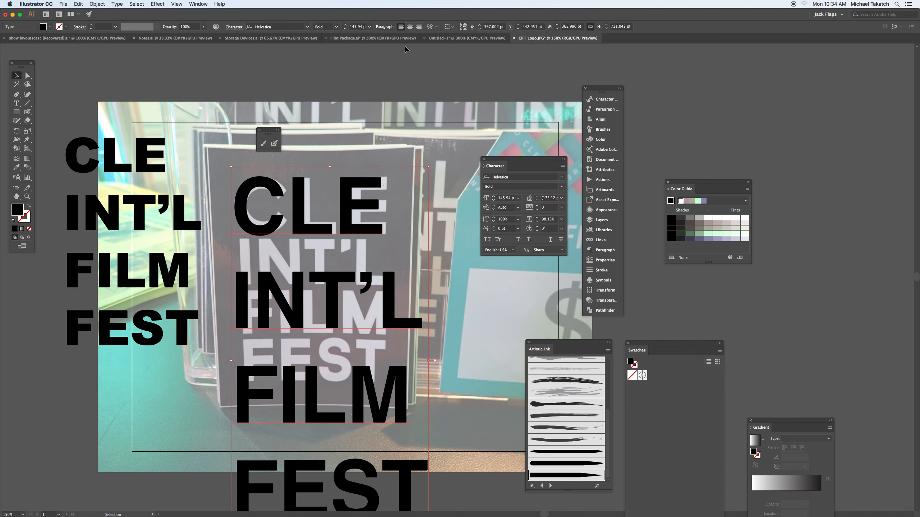
click(411, 28)
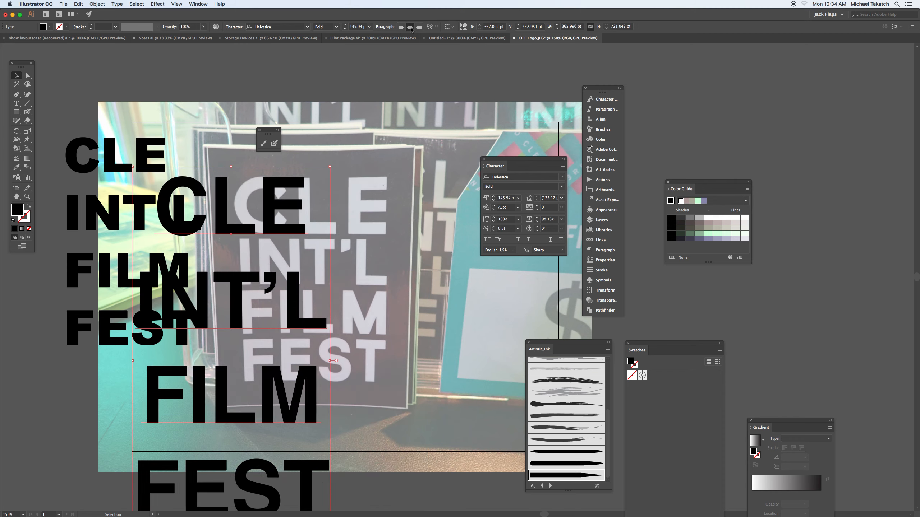
drag(278, 193, 349, 192)
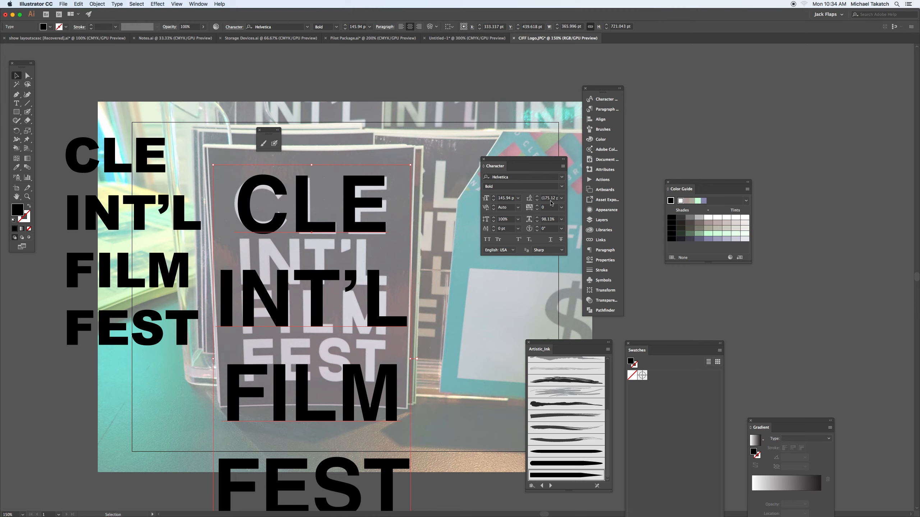
- Set the Helvetica text's leading to 112 pt, shifting the Artistic_Ink brushes out of the way
click(529, 199)
click(528, 200)
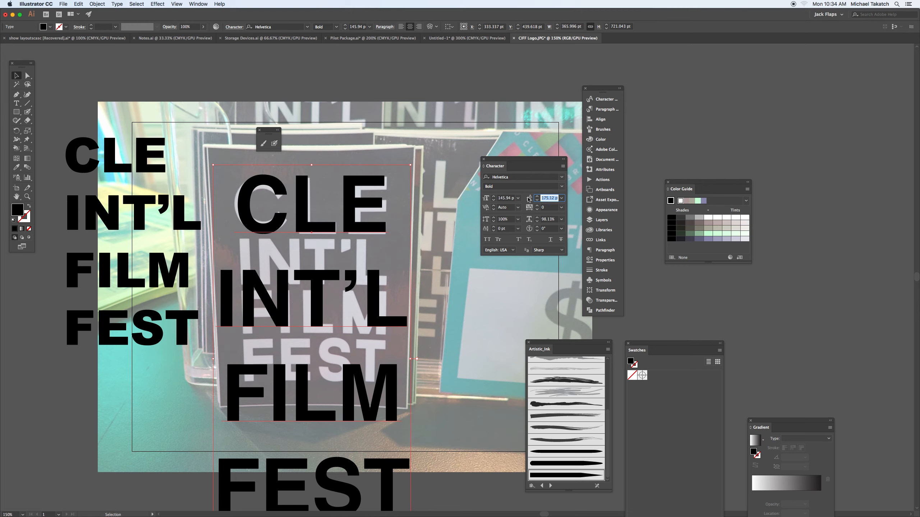
click(561, 199)
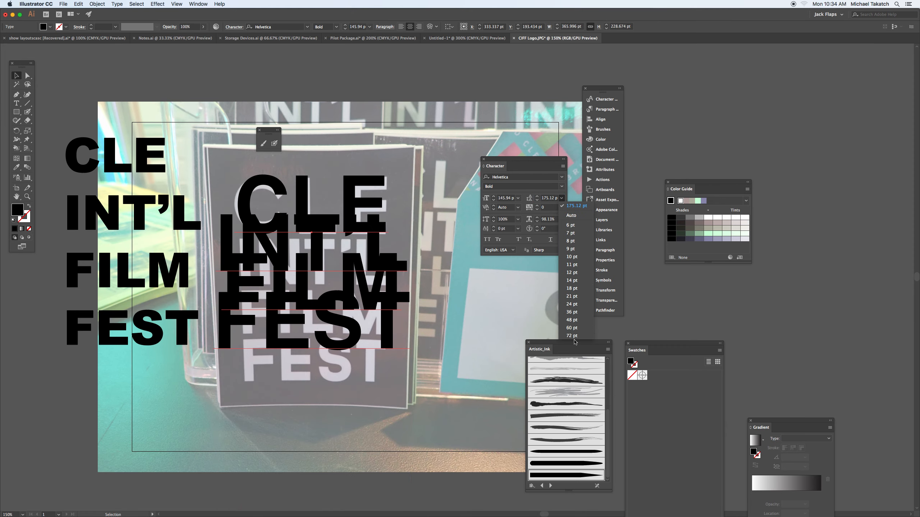
drag(575, 342, 513, 386)
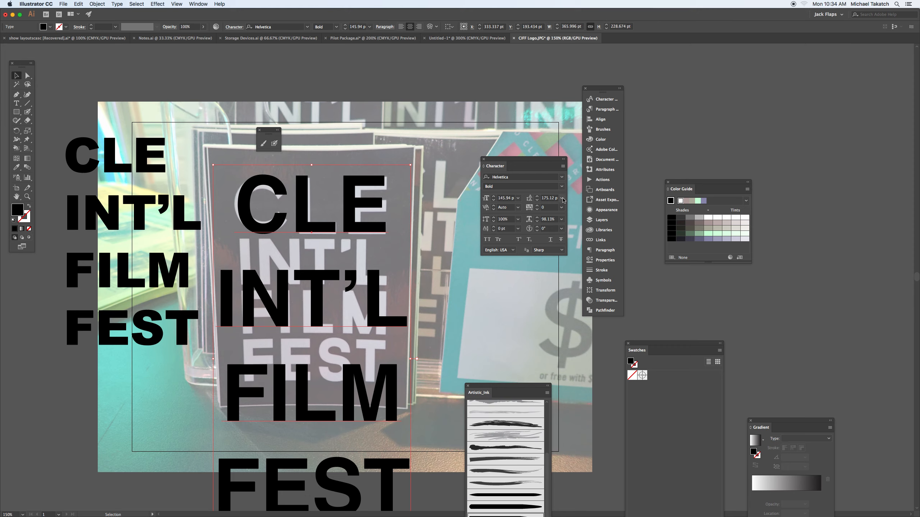
click(562, 199)
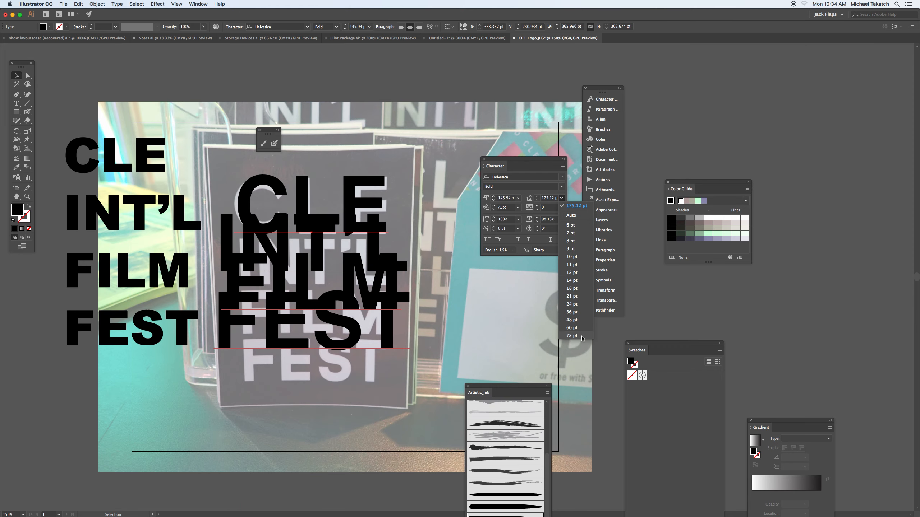
click(572, 336)
click(552, 199)
key(Up)
key(Up)
key(Up)
key(Up)
key(Up)
key(Up)
key(Up)
key(Up)
key(Up)
key(Up)
key(Up)
key(Up)
key(Up)
key(Up)
key(Up)
key(Up)
key(Up)
key(Up)
key(Up)
key(Up)
key(Up)
key(Up)
key(Up)
key(Up)
key(Up)
key(Up)
key(Up)
key(Up)
key(Up)
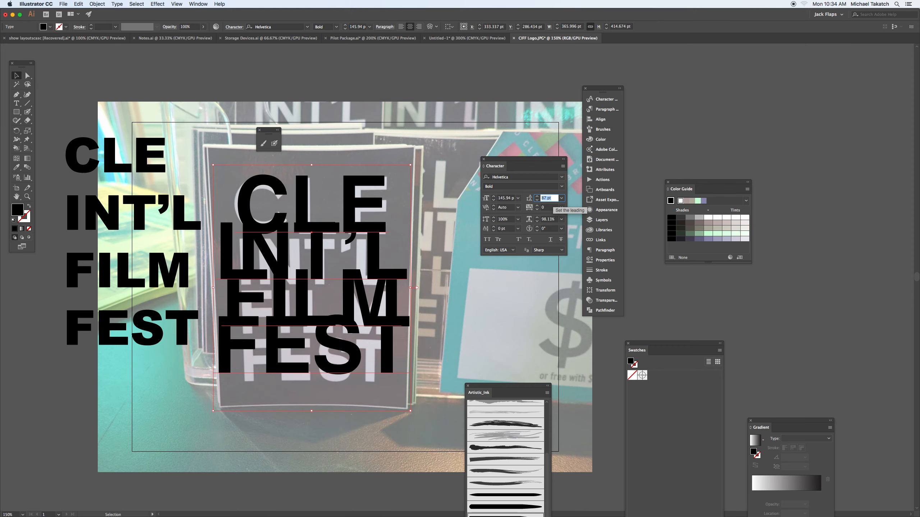
key(Up)
key(Up)
key(Up)
key(Up)
key(Up)
key(Up)
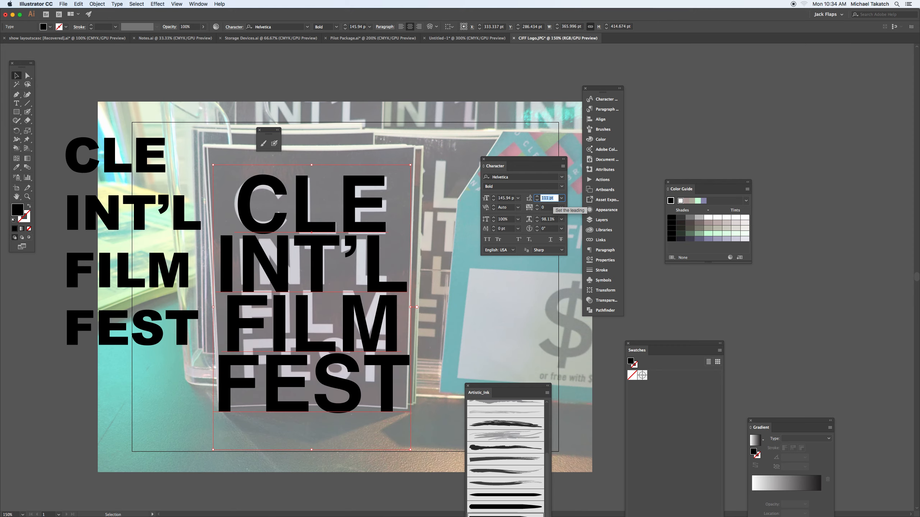
key(Up)
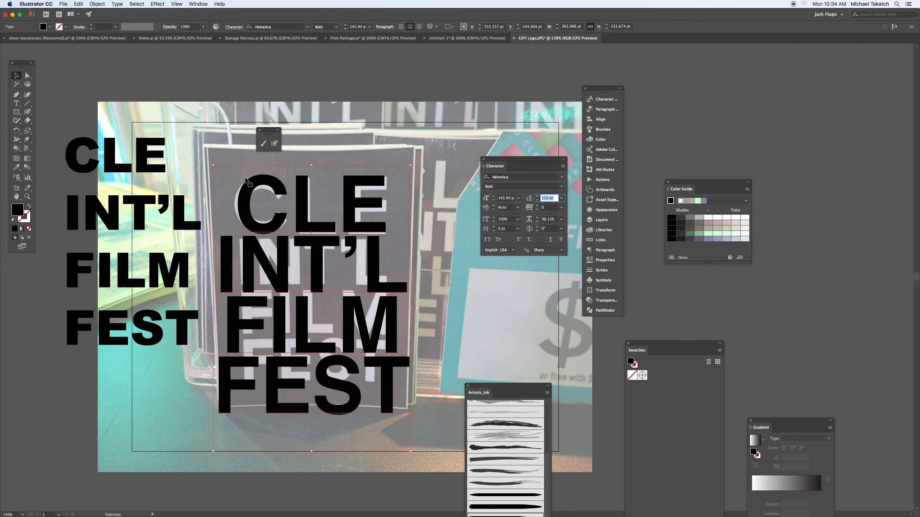
- Move the Helvetica text to the right of the photographed lettering and shift the character settings off the artwork
click(16, 76)
drag(259, 210, 355, 220)
drag(517, 159, 684, 107)
drag(452, 198, 467, 177)
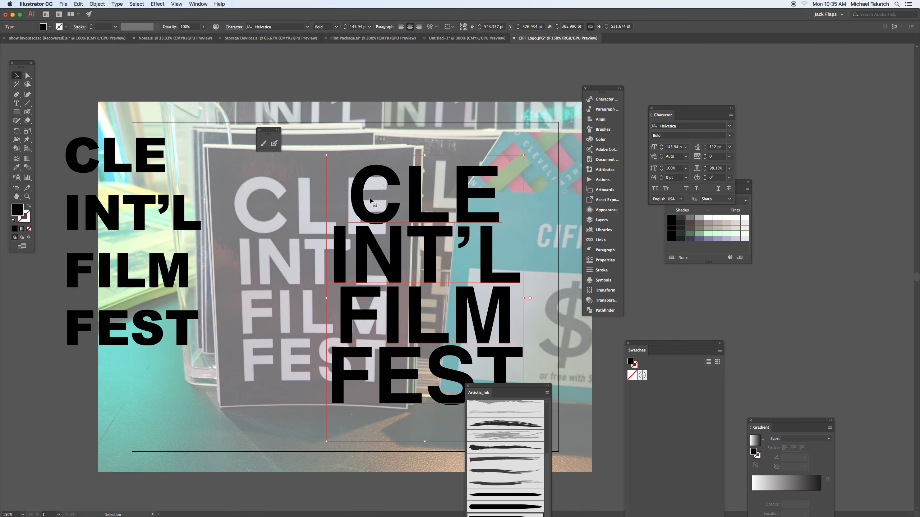
- Try duplicating the Helvetica text and removing CLE from the copy, and delete that copy
drag(318, 181, 576, 181)
key(t)
key(BackSpace)
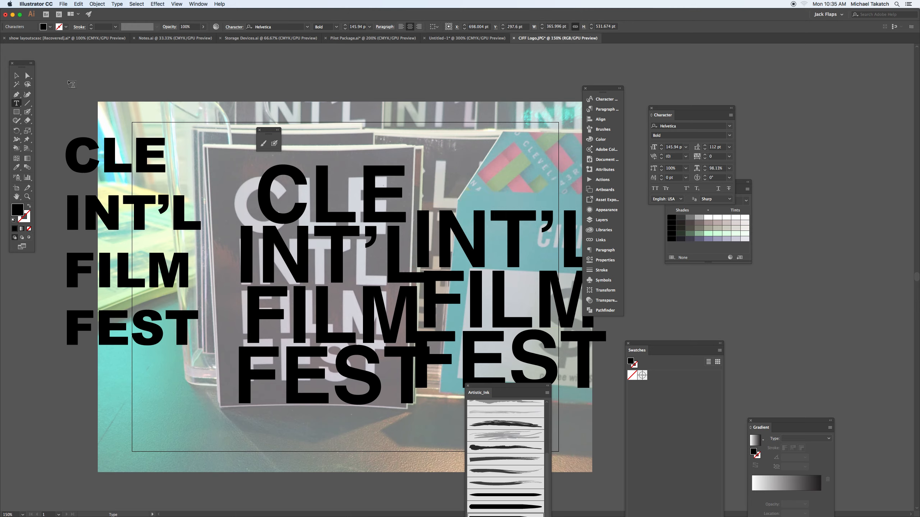
click(16, 76)
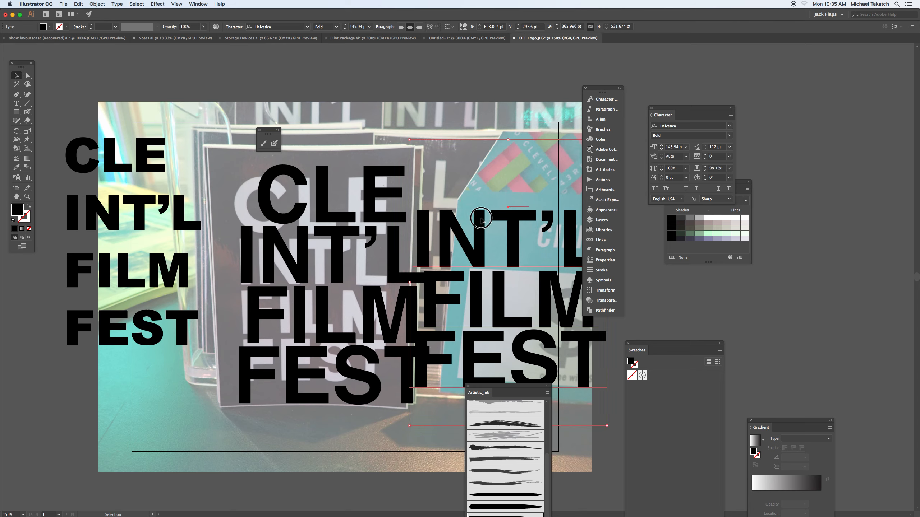
key(BackSpace)
- Place the Helvetica text back over the photographed lettering and set its INT'L, FILM and FEST lines to 115 pt
drag(376, 212, 354, 220)
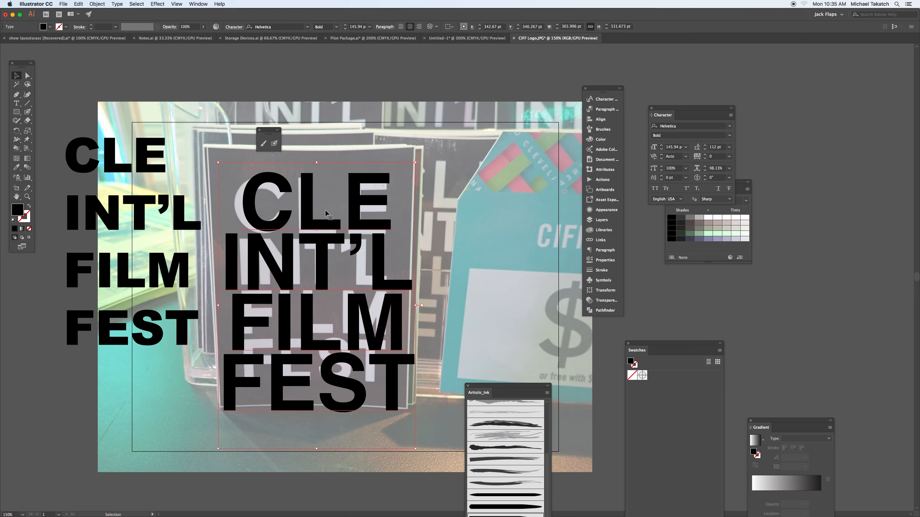
click(17, 102)
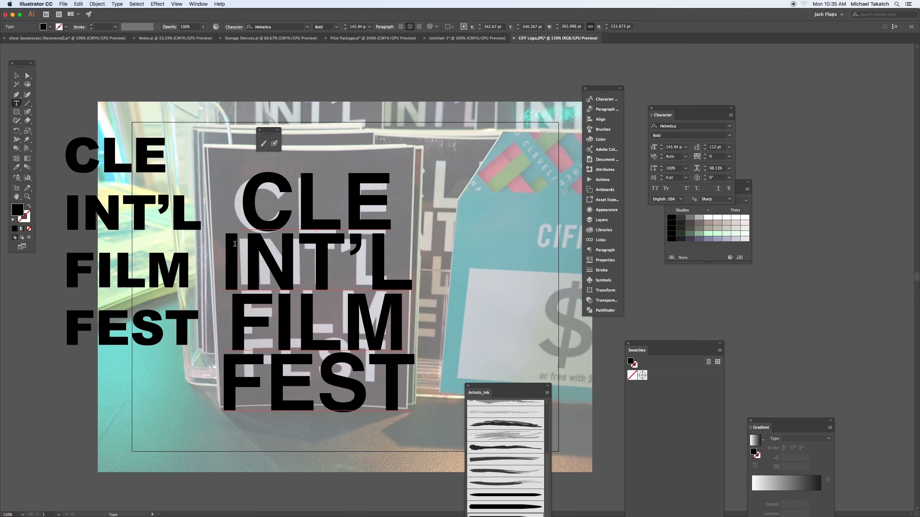
drag(234, 244, 427, 376)
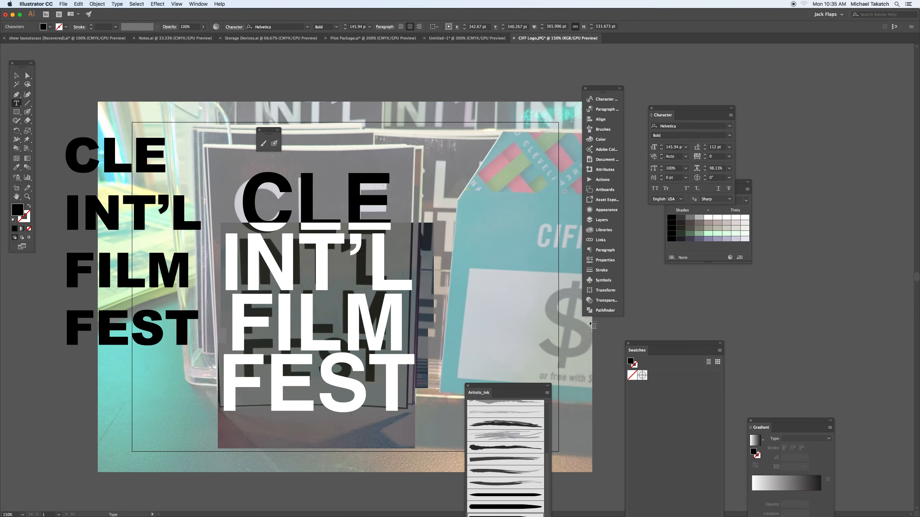
click(677, 148)
drag(694, 109, 475, 128)
click(457, 167)
key(Down)
key(Down)
key(Down)
key(Down)
key(Down)
key(Down)
key(Down)
key(Down)
key(Down)
key(Down)
key(Down)
key(Down)
key(Down)
key(Down)
key(Down)
key(Down)
key(Down)
key(Down)
key(Down)
key(Down)
key(Down)
key(Down)
key(Down)
key(Down)
key(Down)
key(Down)
key(Down)
key(Down)
key(Down)
key(Down)
key(Down)
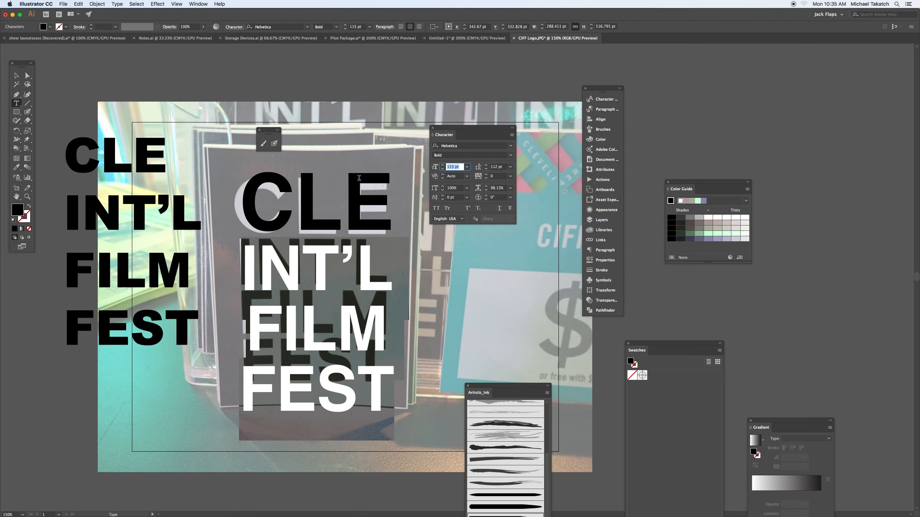
- Try justifying all lines of INT'L, FILM and FEST, and return them to centre alignment
click(607, 101)
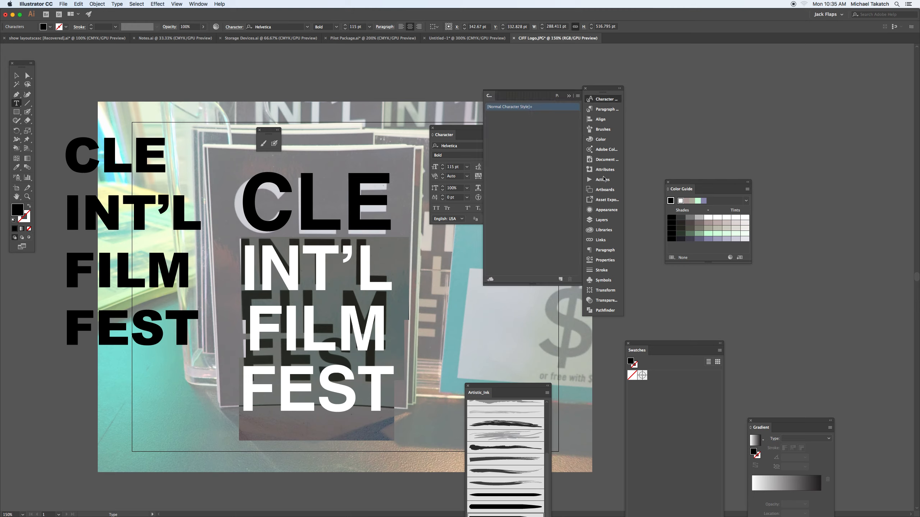
click(604, 251)
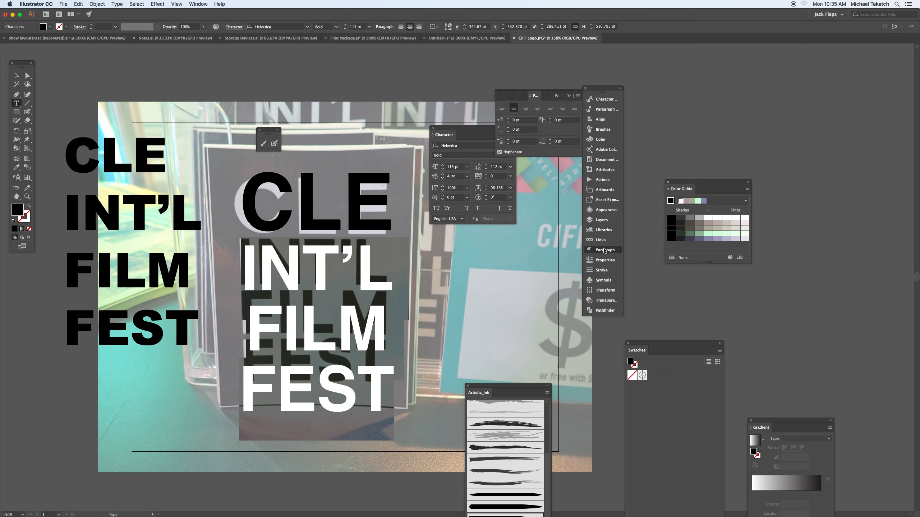
drag(537, 95, 448, 254)
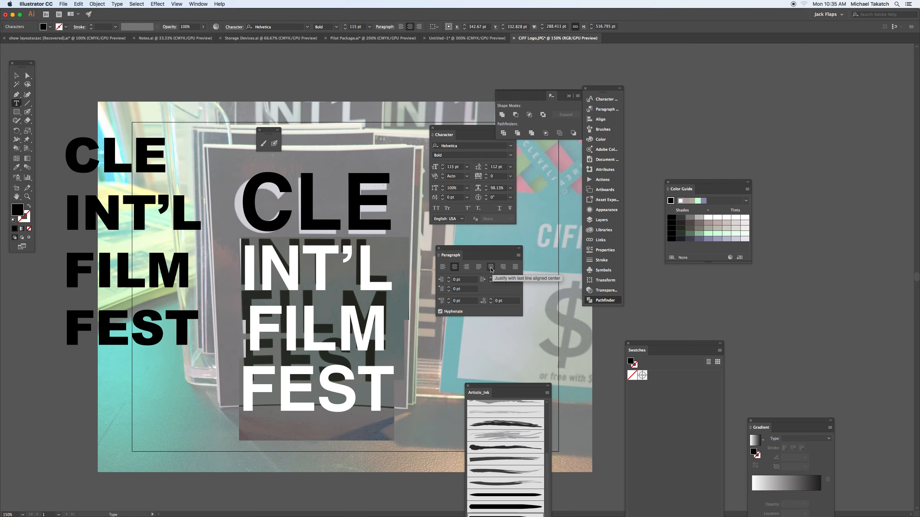
click(514, 268)
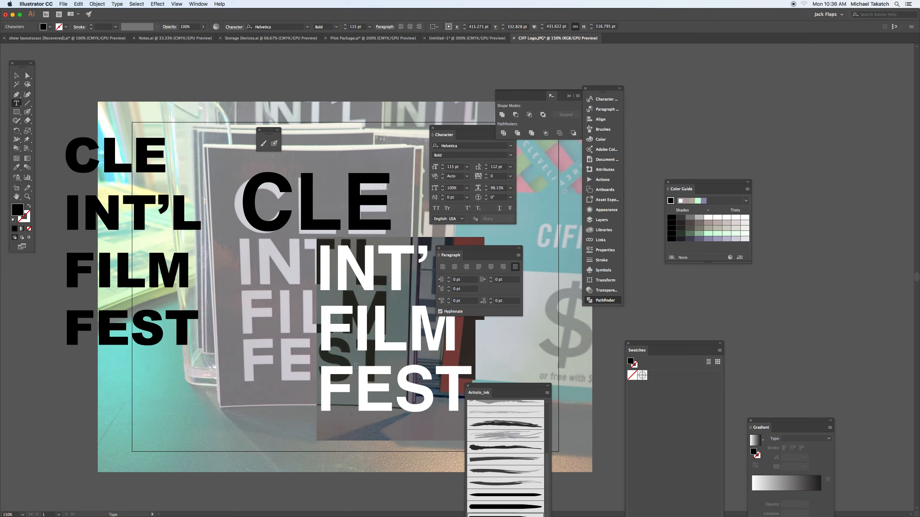
drag(472, 249, 533, 243)
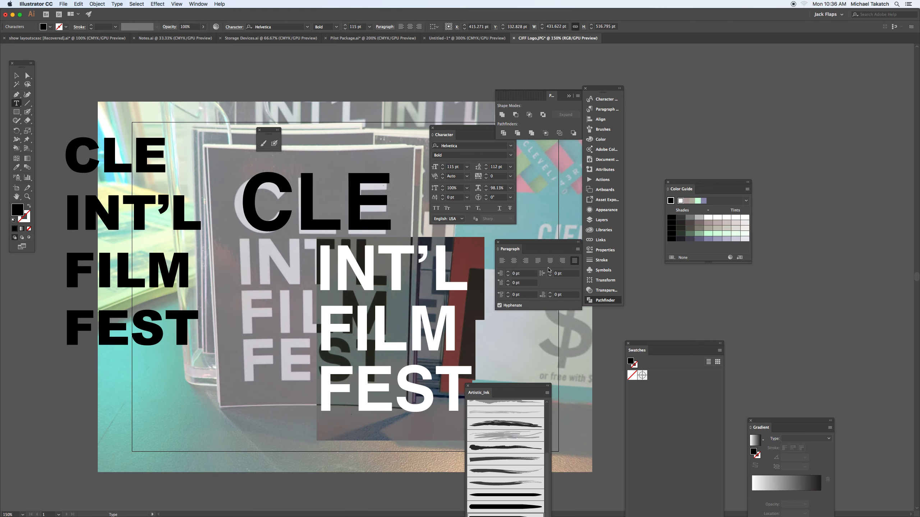
click(513, 261)
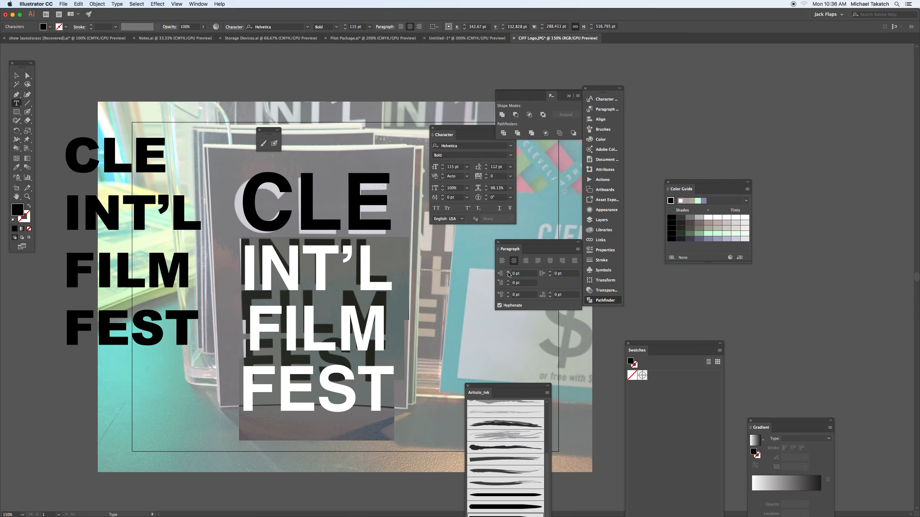
- Nudge the Helvetica text slightly left and down to align its CLE line with the photographed CLE
click(15, 75)
mouse_move(323, 259)
mouse_down()
mouse_move(321, 245)
mouse_move(320, 259)
mouse_up()
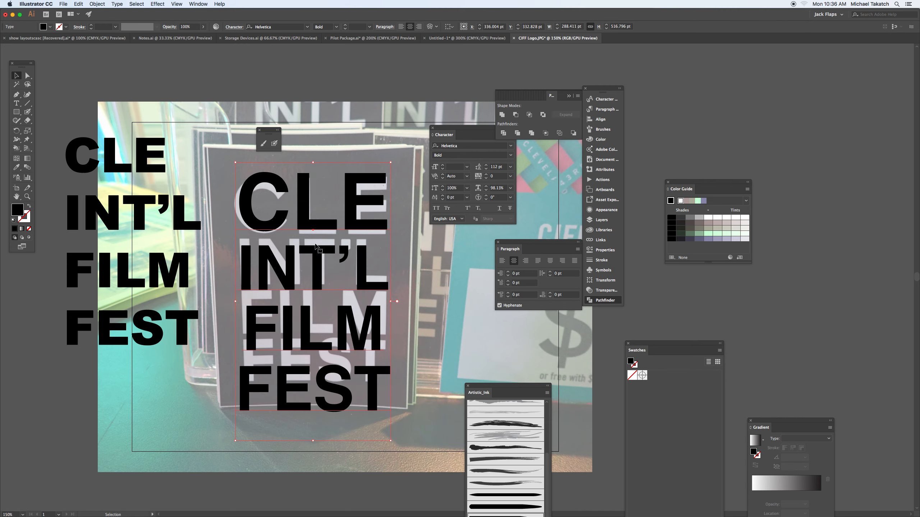
drag(282, 214, 280, 216)
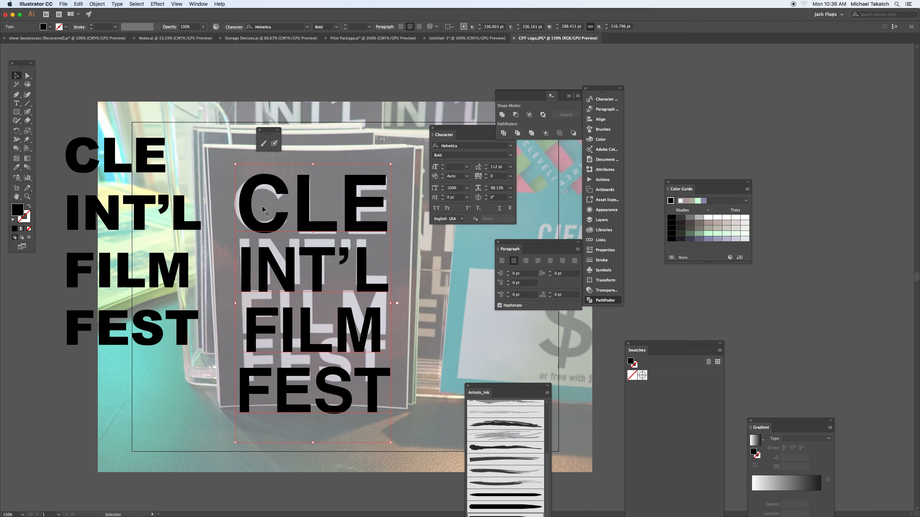
- Set the leading of the CLE and INT'L lines to 96 pt
click(17, 103)
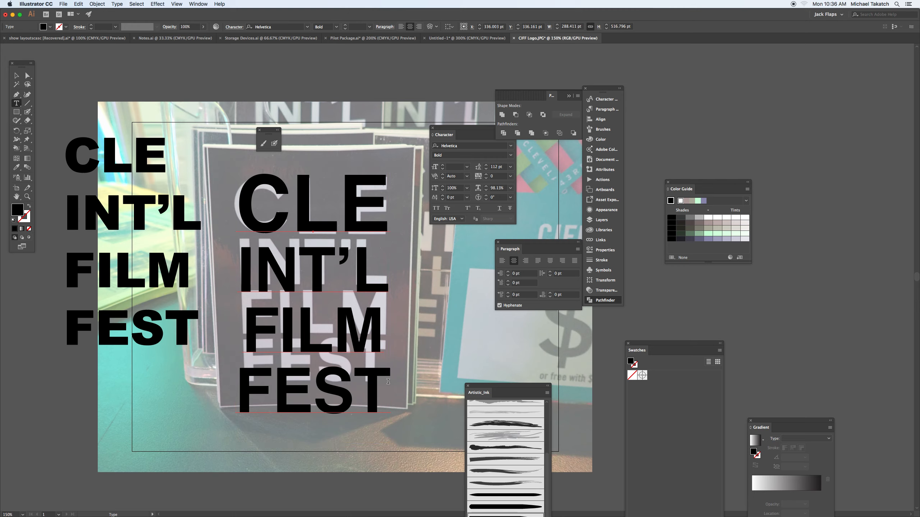
drag(379, 281, 239, 199)
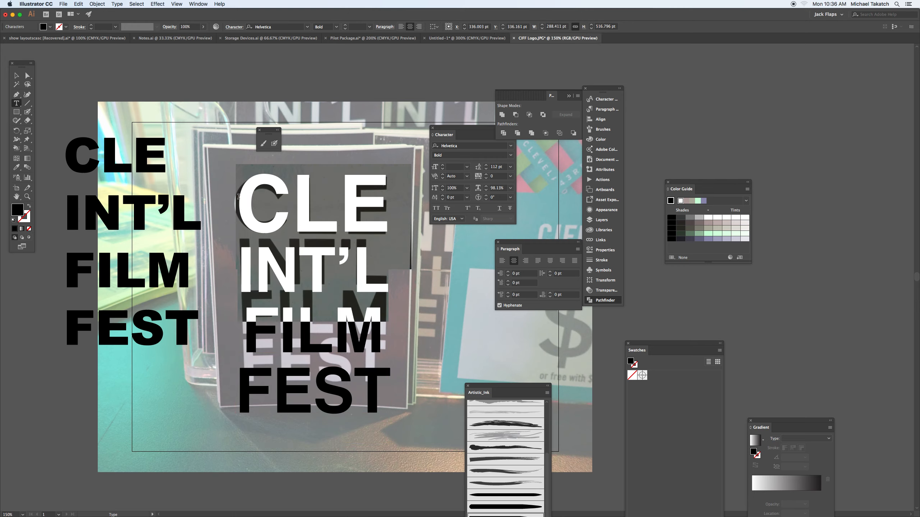
click(503, 169)
key(Down)
key(Down)
key(Down)
key(Down)
key(Down)
key(Down)
key(Down)
key(Down)
key(Down)
key(Down)
key(Down)
key(Down)
key(Down)
key(Down)
key(Down)
key(Down)
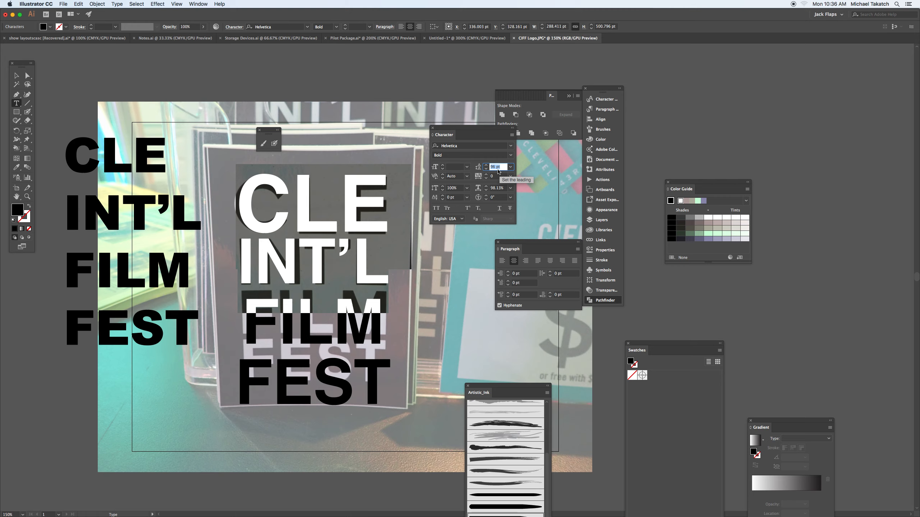
- Set the leading of the INT'L, FILM and FEST lines to 95 pt
drag(397, 379, 278, 293)
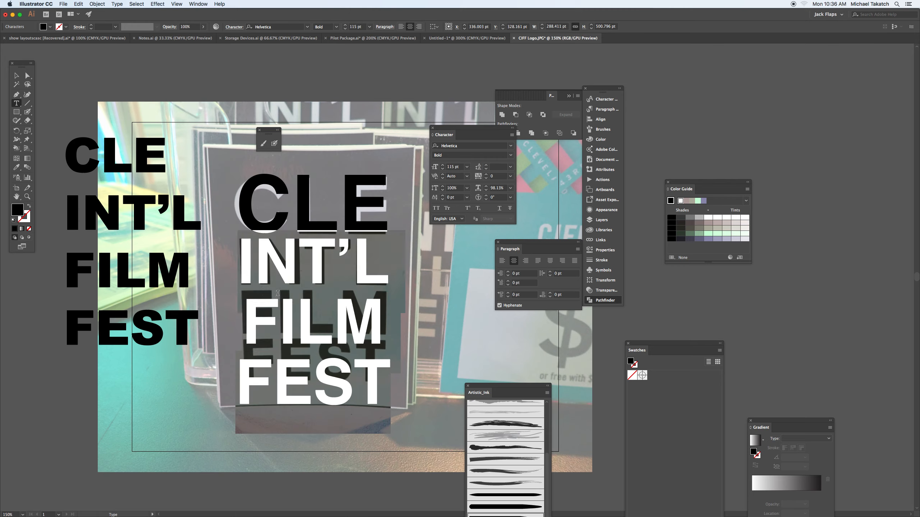
click(501, 167)
key(Down)
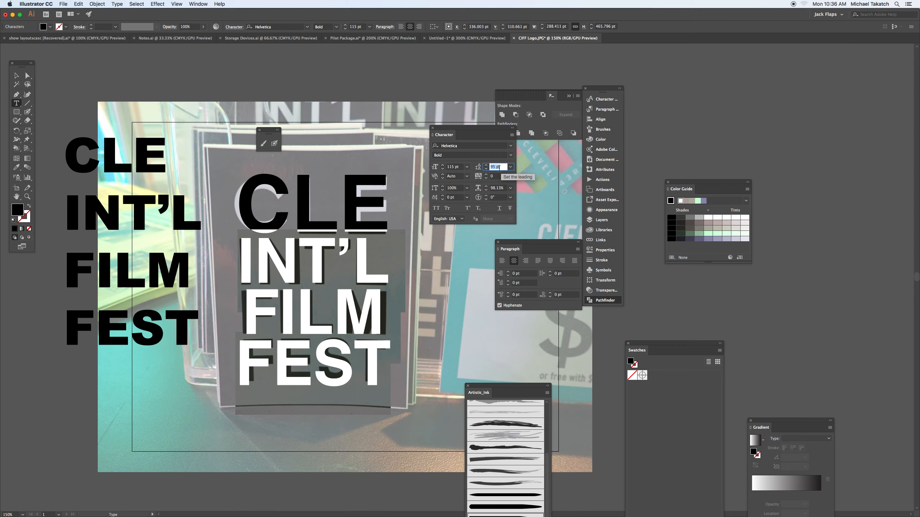
click(15, 76)
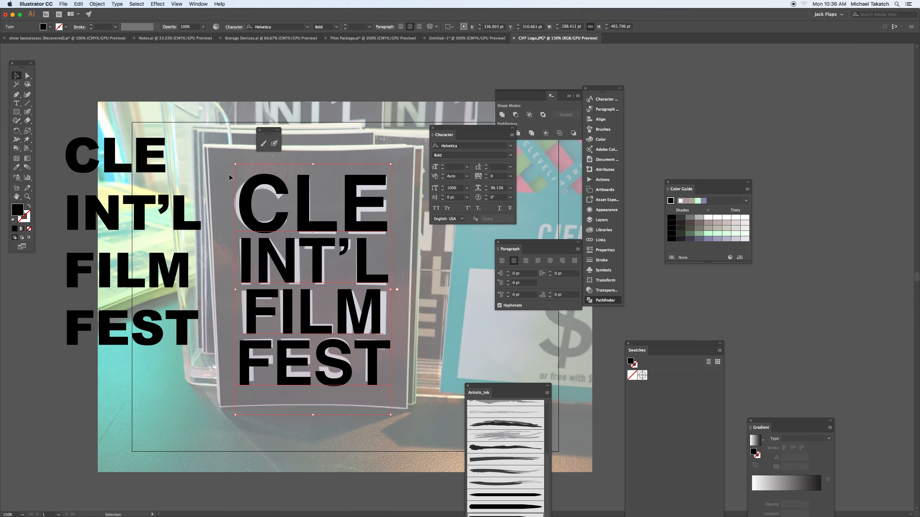
- Try squashing the Helvetica text slightly from its upper edge, and undo the height change
drag(278, 184, 277, 184)
mouse_move(236, 290)
mouse_down()
mouse_move(211, 286)
mouse_move(236, 290)
mouse_up()
drag(314, 164, 312, 169)
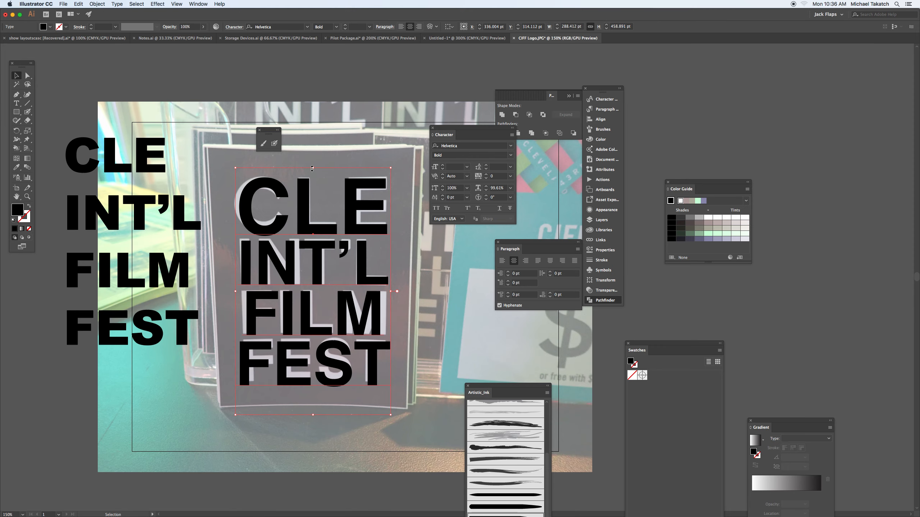
key(super+z)
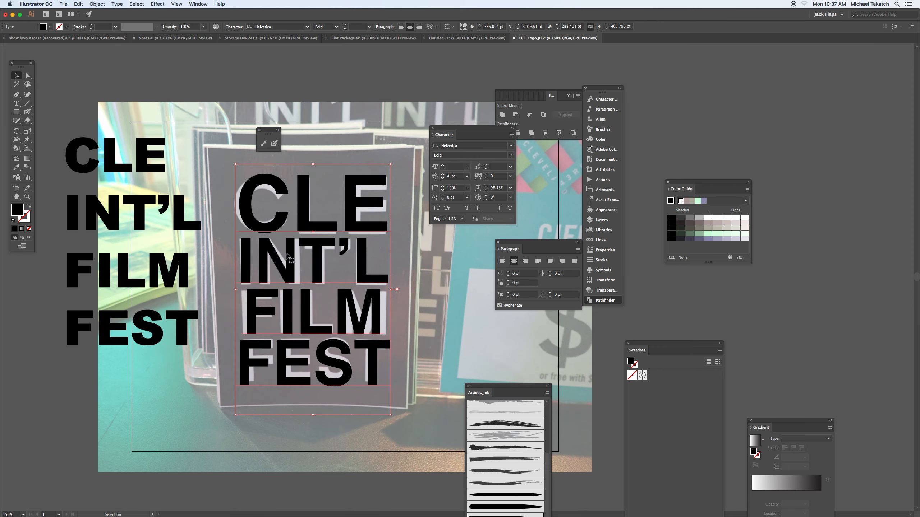
- Move the Arial Black text farther left, well clear of the artboard and the photo
drag(286, 220, 196, 202)
key(super+1)
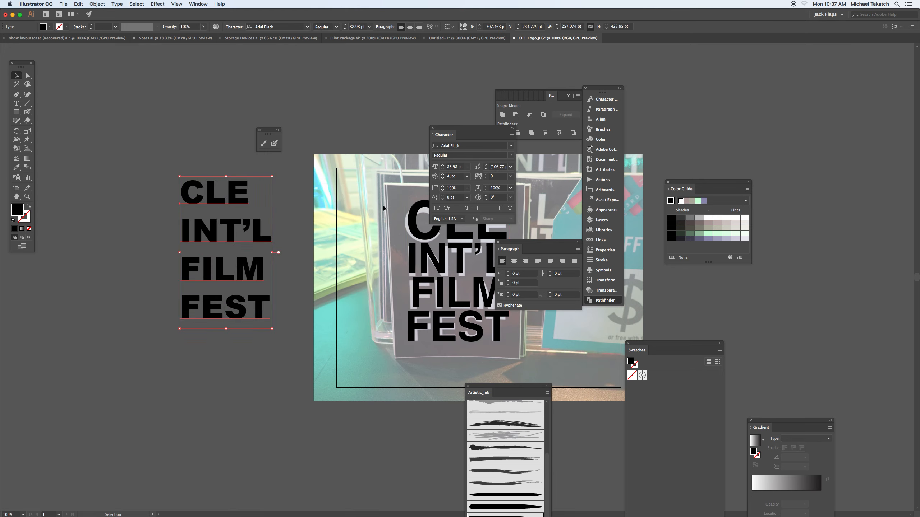
scroll(380, 206, right, 10)
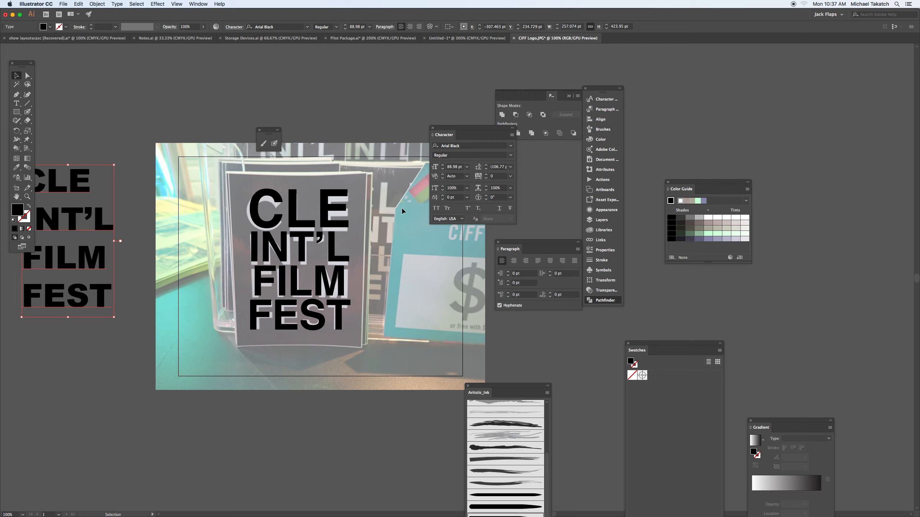
- Hide the locked photo layer and draw a black rectangle about 346 × 448 pt over the Helvetica text
click(601, 219)
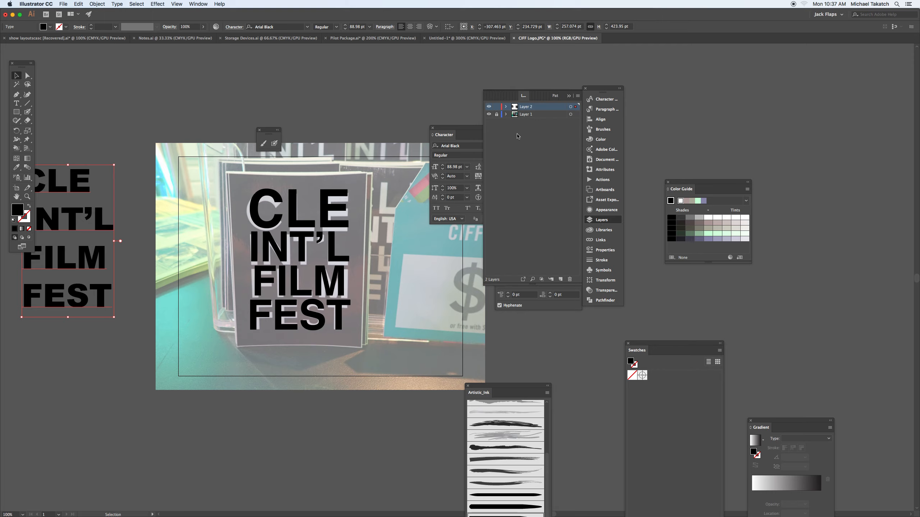
click(488, 115)
click(16, 112)
drag(265, 254, 364, 342)
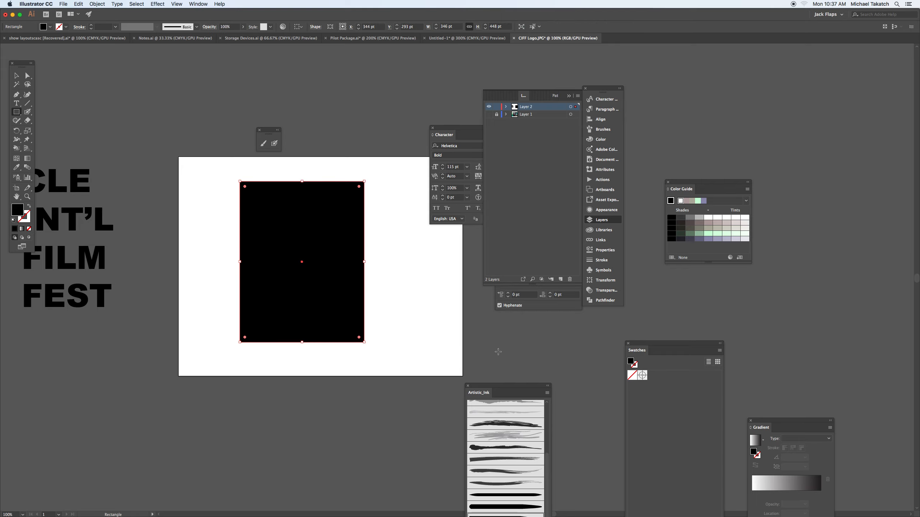
- Fill the rectangle with the light warm grey from the color guide and send it behind the Helvetica text
click(717, 229)
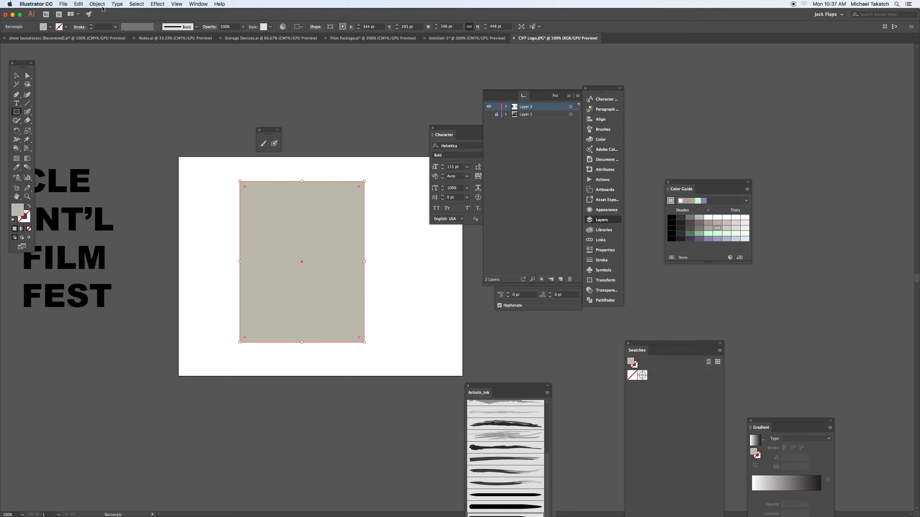
key(super+shift+bracketleft)
click(16, 75)
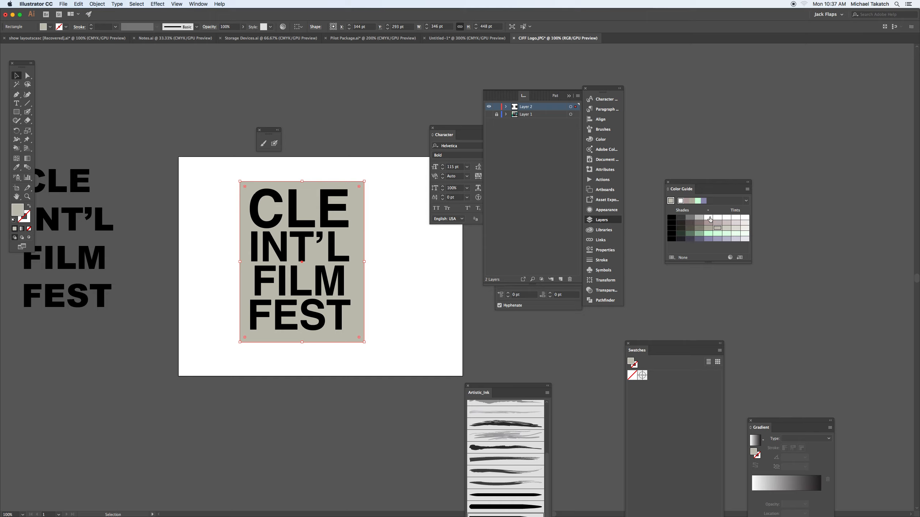
- Change the fill of the Helvetica text on the rectangle to white and deselect it
click(334, 244)
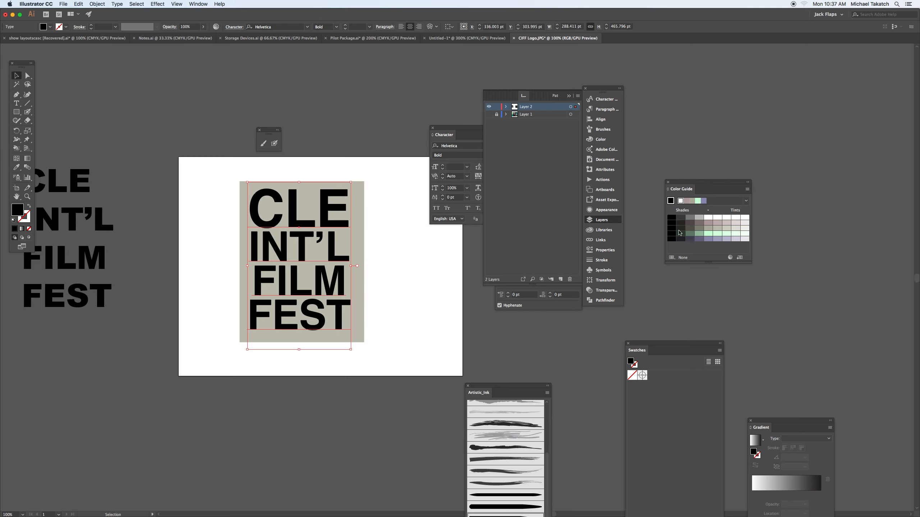
click(680, 202)
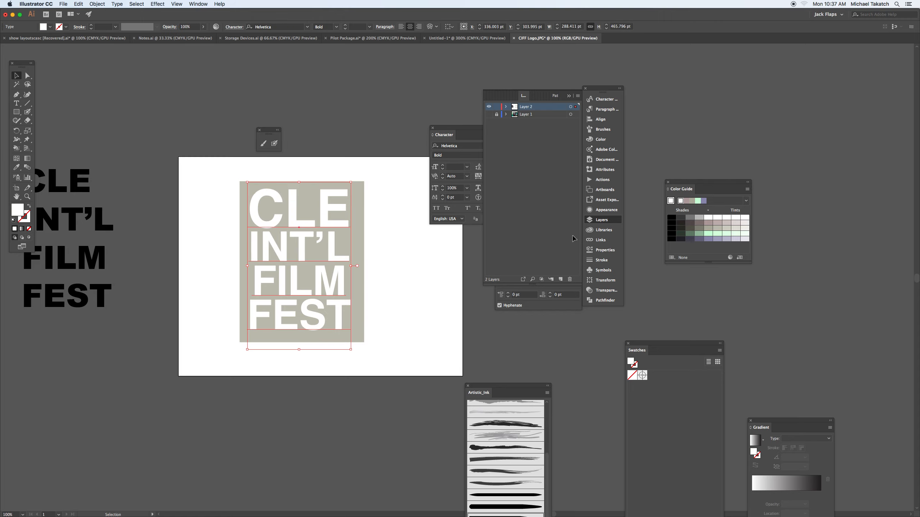
click(397, 259)
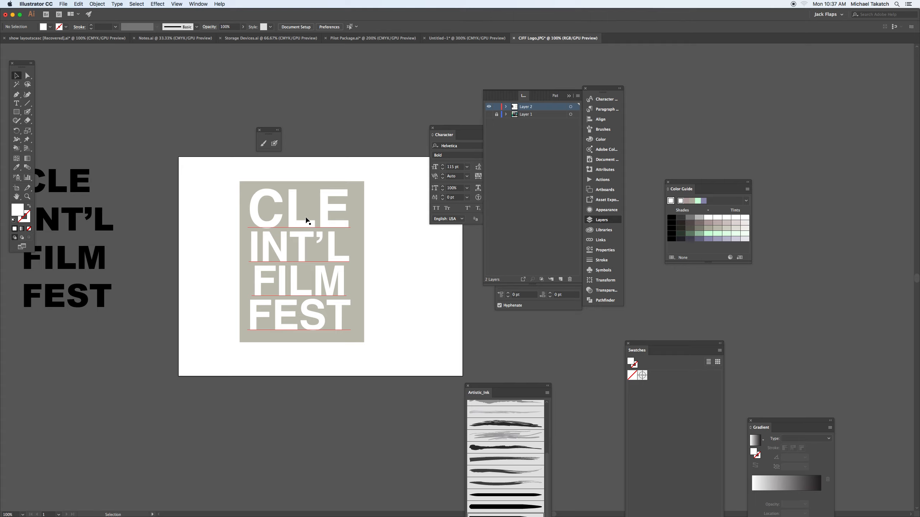
- Move the white text off-centre, partly past the left edge of the grey rectangle
drag(228, 172, 383, 351)
click(355, 297)
drag(322, 277, 292, 284)
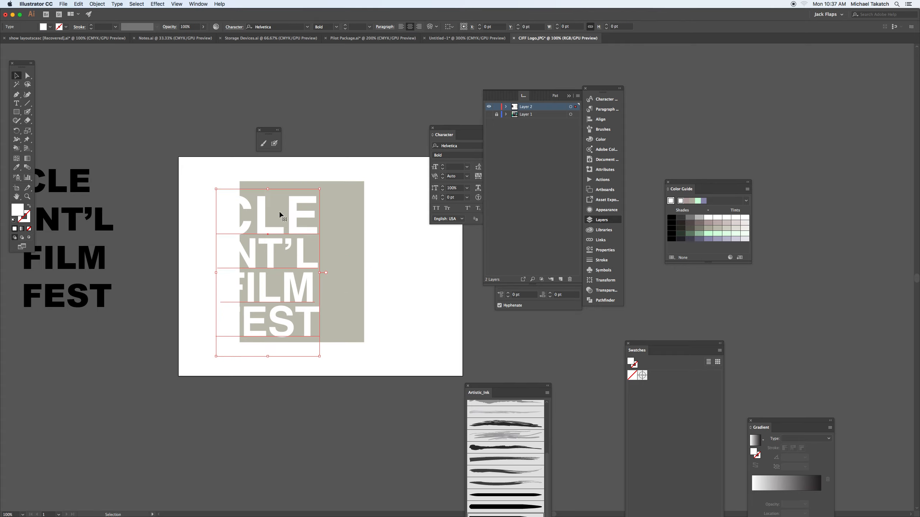
- Center the white text and the rectangle on each other horizontally and vertically, aligned to the selection, and nudge the text slightly lower
drag(237, 176, 362, 359)
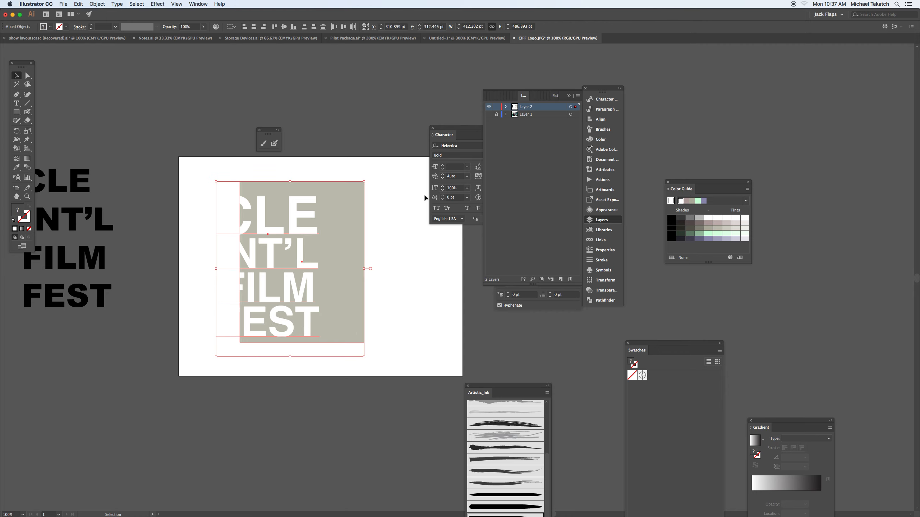
click(233, 29)
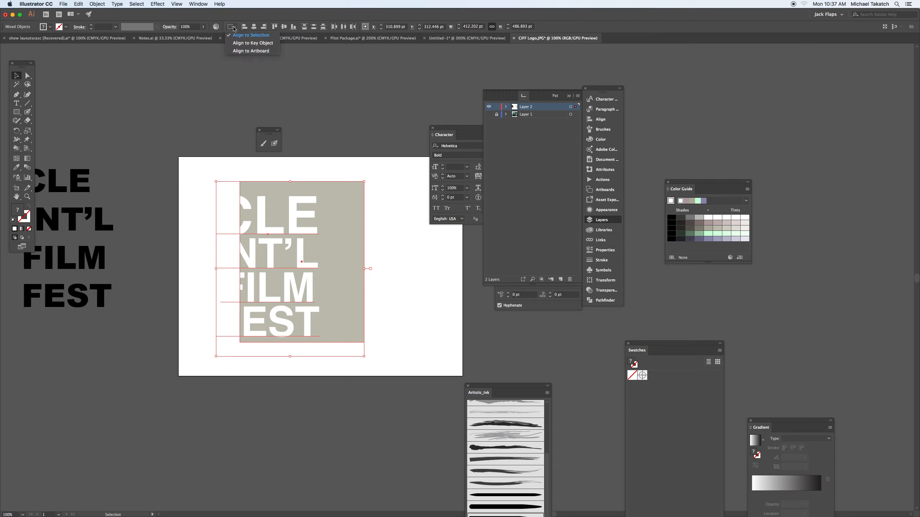
click(255, 28)
click(255, 28)
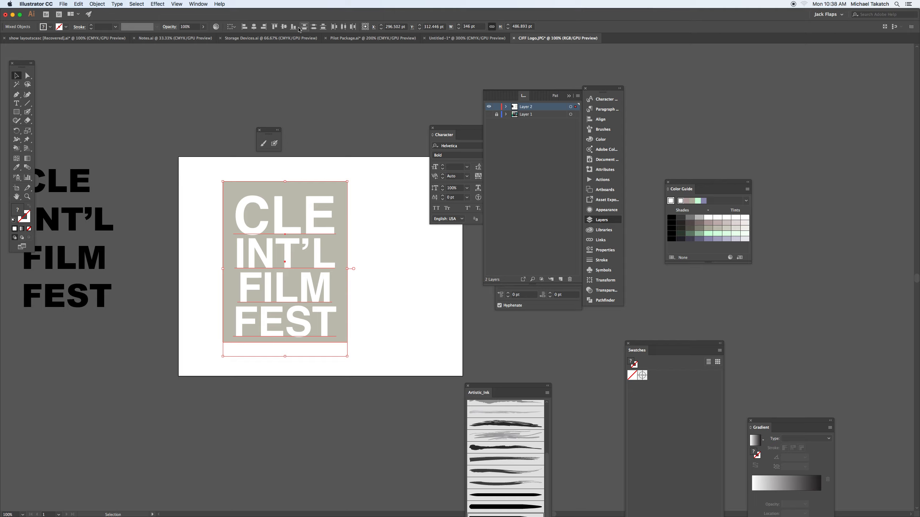
click(285, 27)
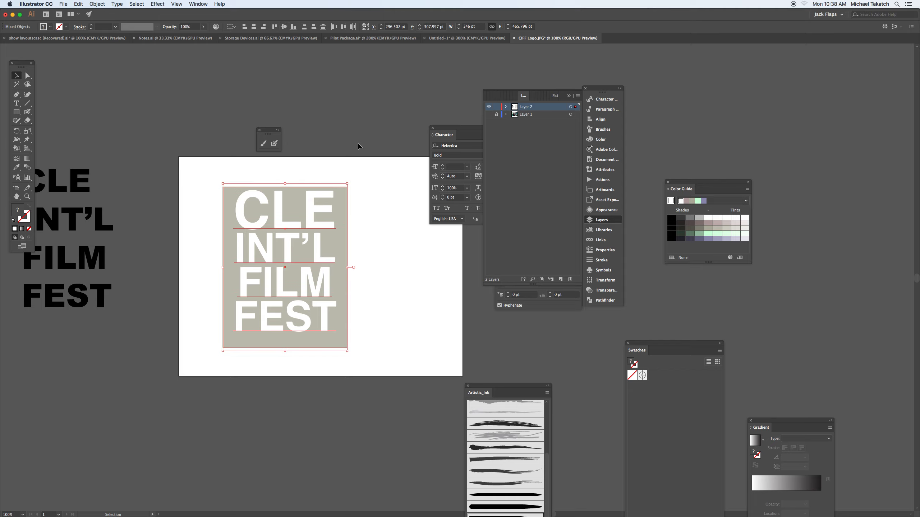
click(318, 209)
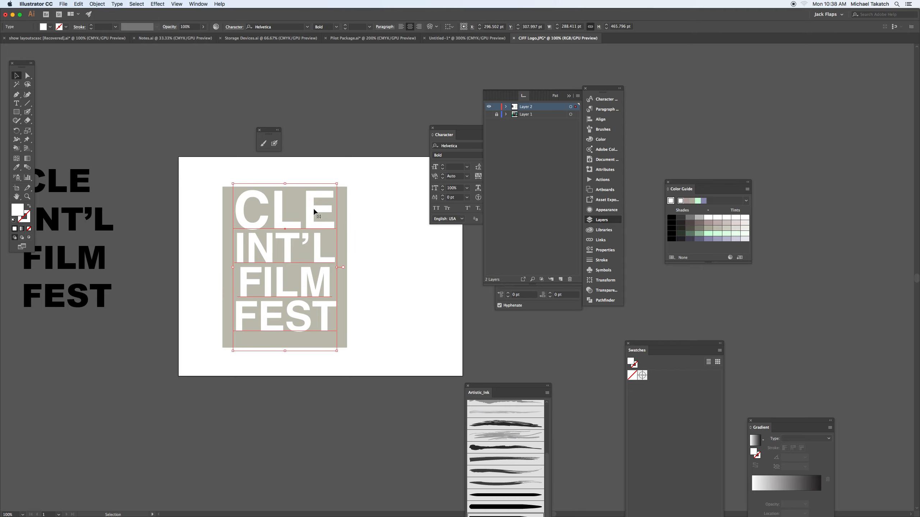
drag(315, 211, 313, 214)
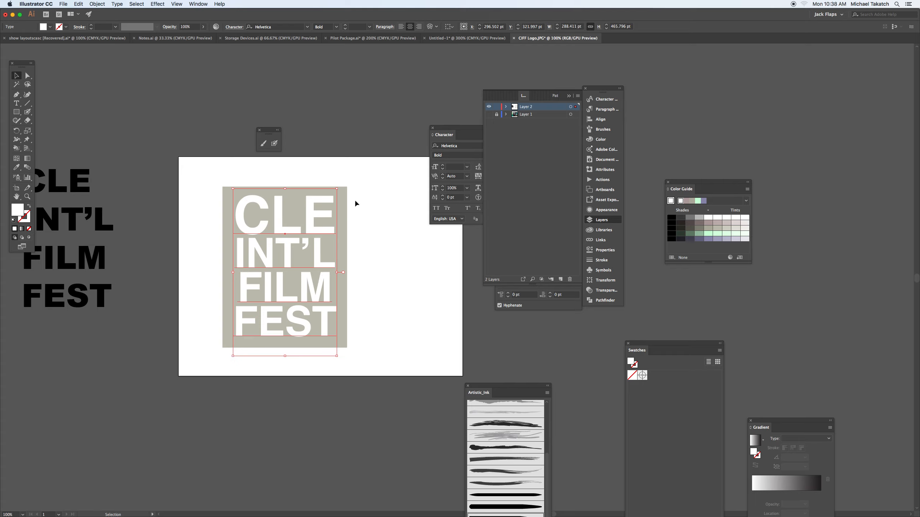
- Group the white text with the grey rectangle and move the group to the middle of the artboard
shift+click(270, 306)
key(super+g)
drag(295, 226, 329, 218)
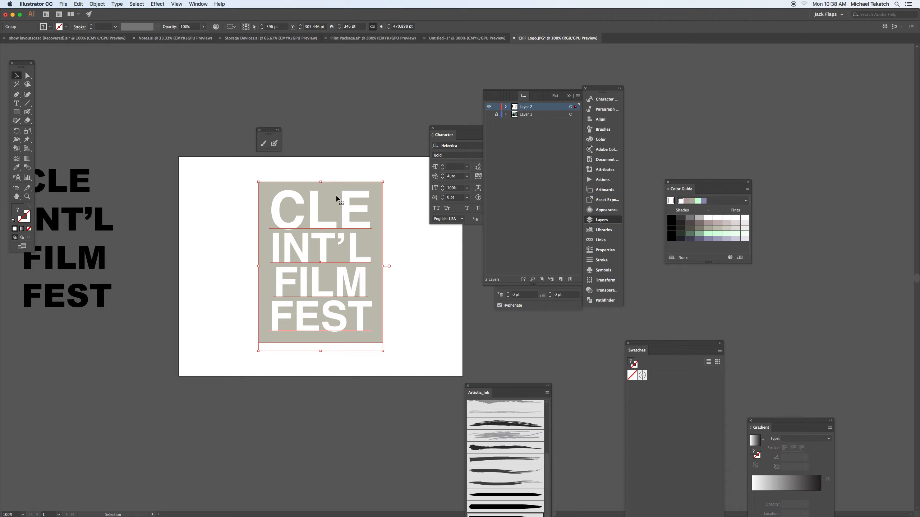
- Examine the grouped logo with the panels hidden, enlarged to 150% and 200%, in normal and full-screen view
key(Tab)
key(a)
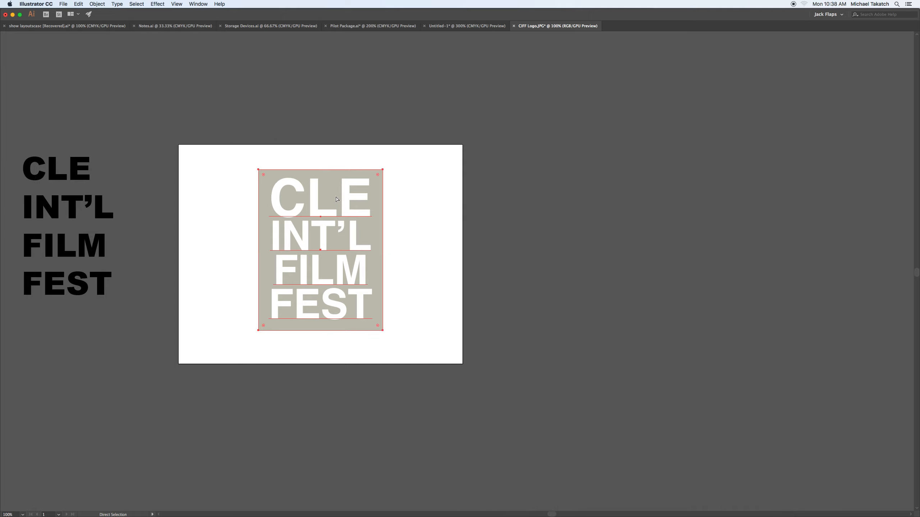
key(super+equal)
click(210, 129)
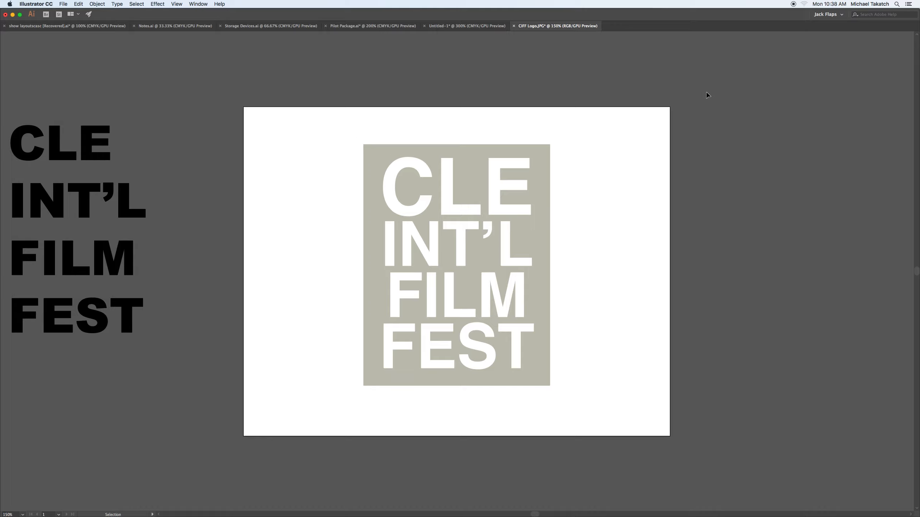
key(f)
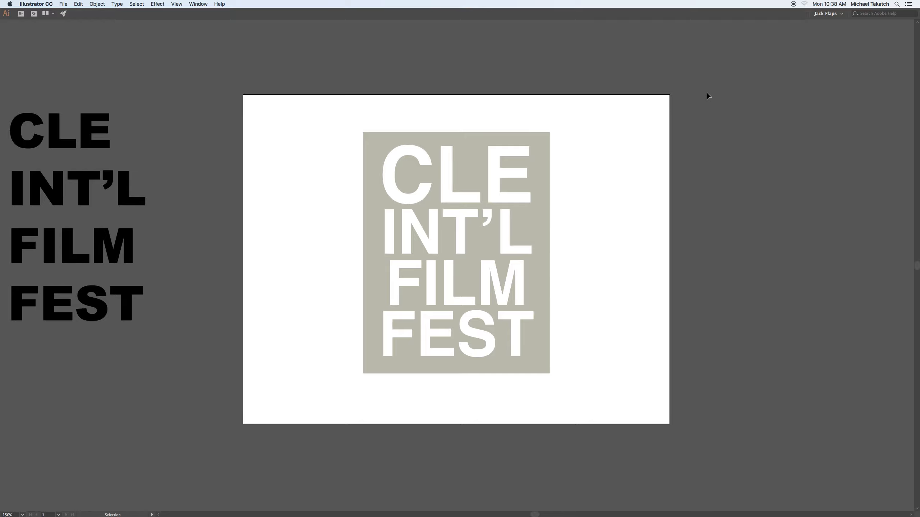
key(f)
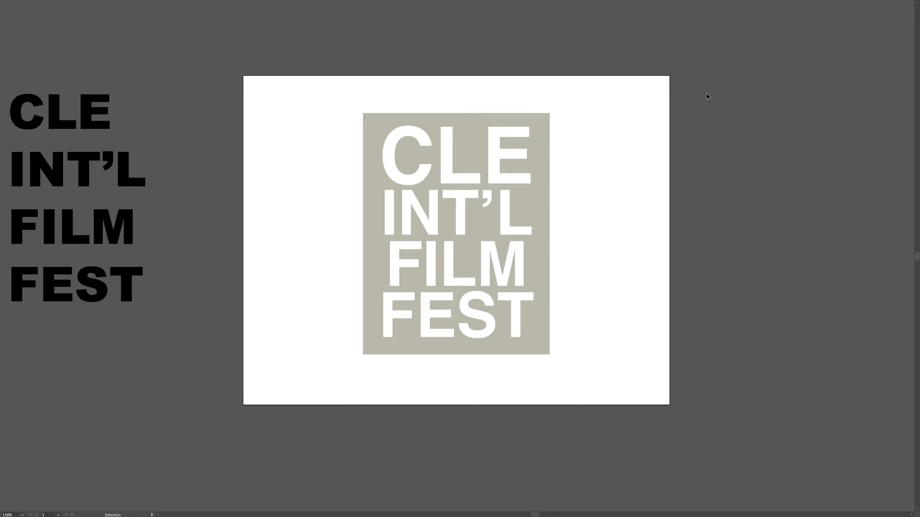
key(ctrl+plus)
drag(731, 94, 689, 103)
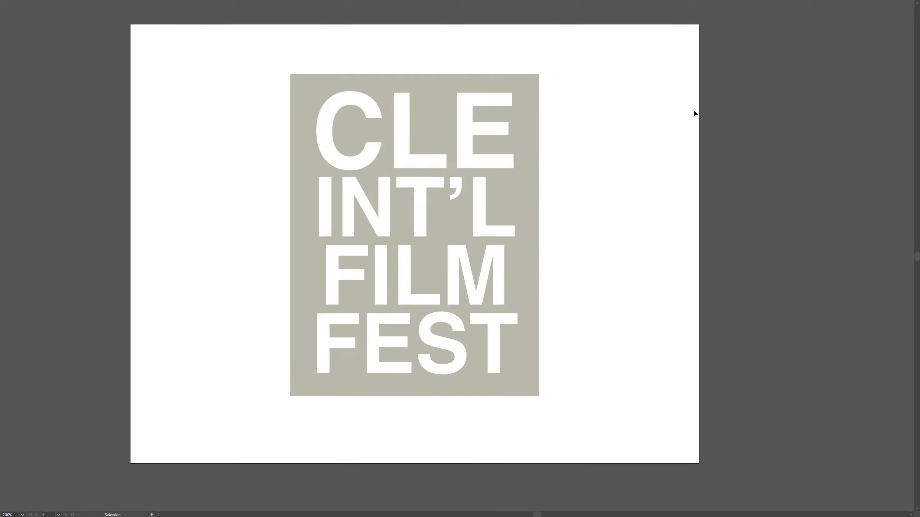
key(f)
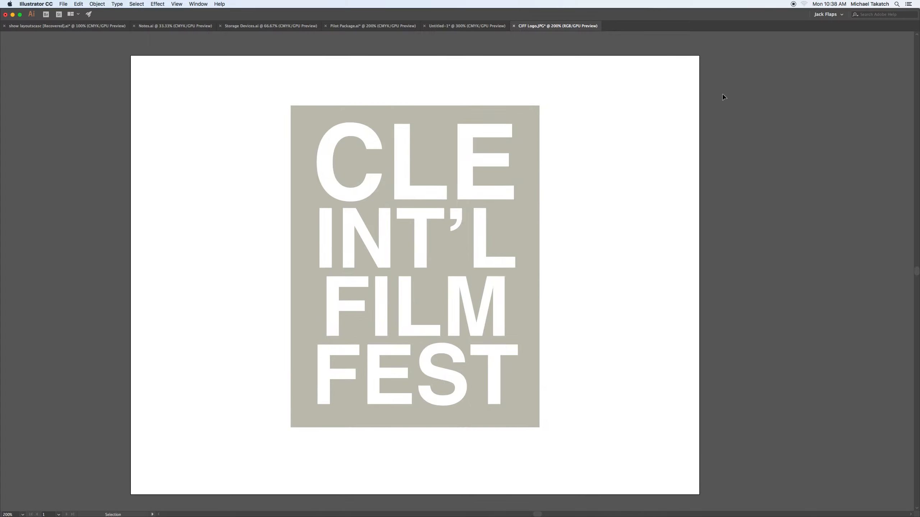